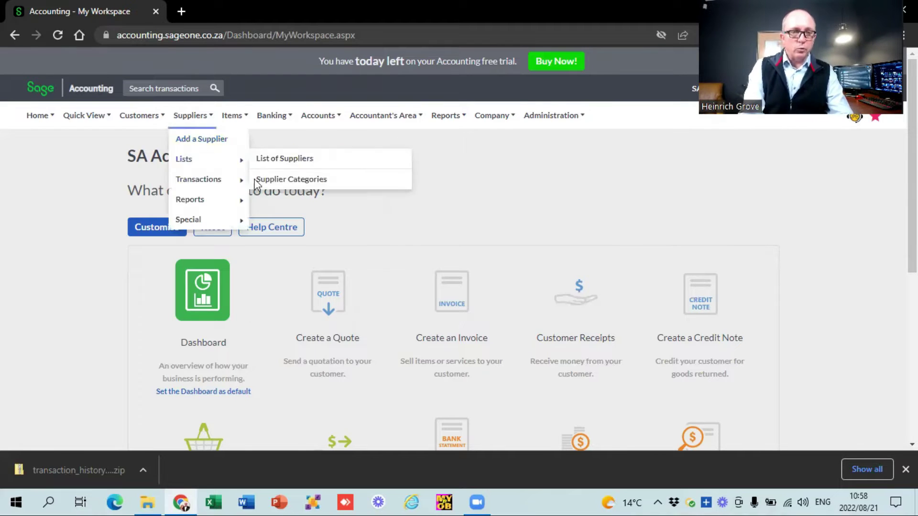
pyautogui.moveTo(503, 116)
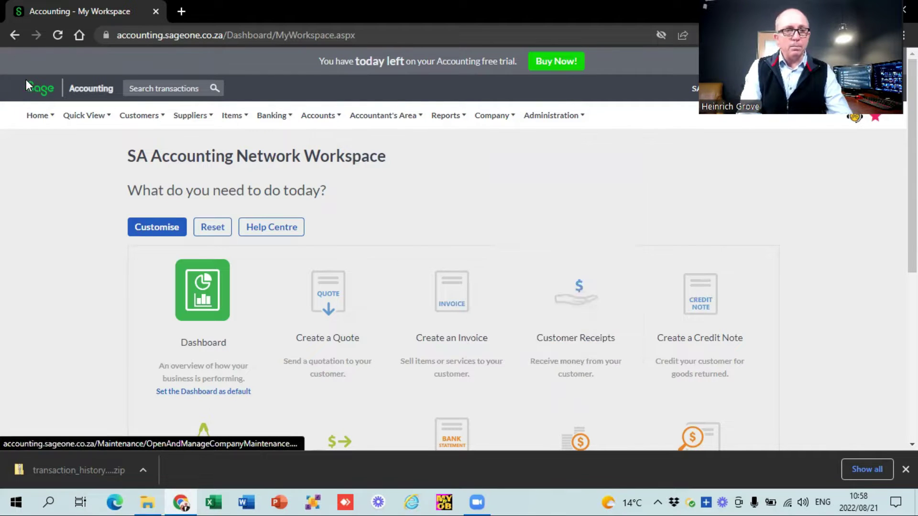
pyautogui.moveTo(152, 117)
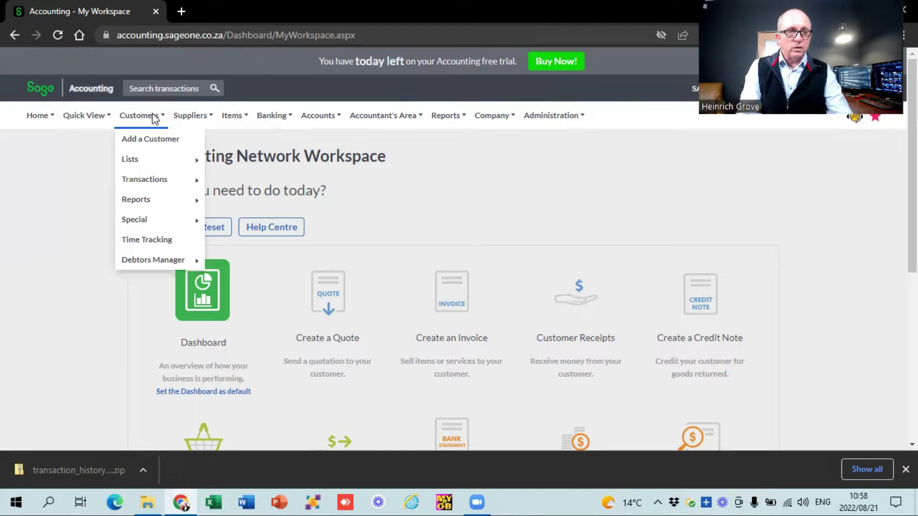
pyautogui.moveTo(191, 117)
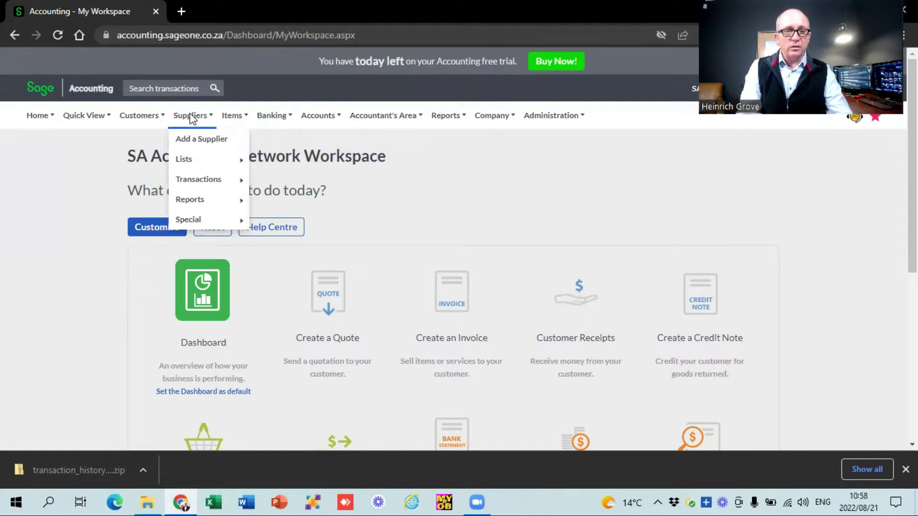
pyautogui.moveTo(273, 116)
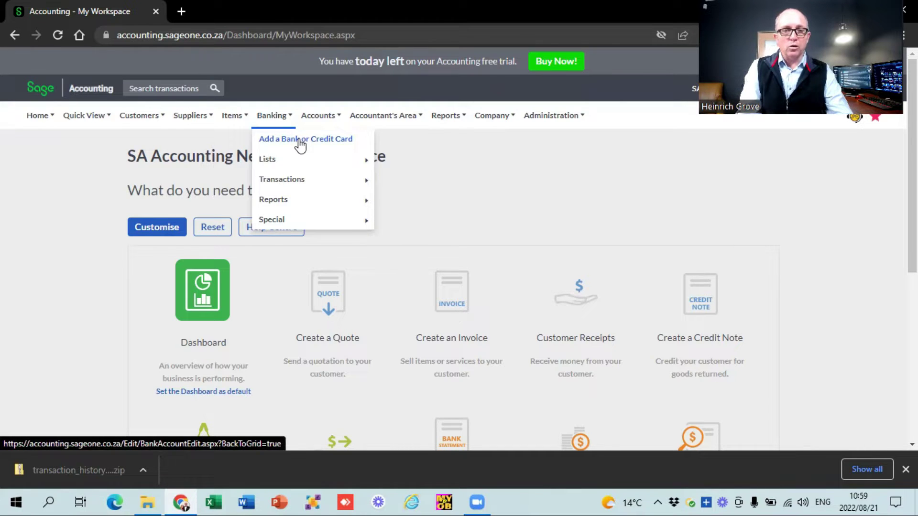
pyautogui.moveTo(304, 160)
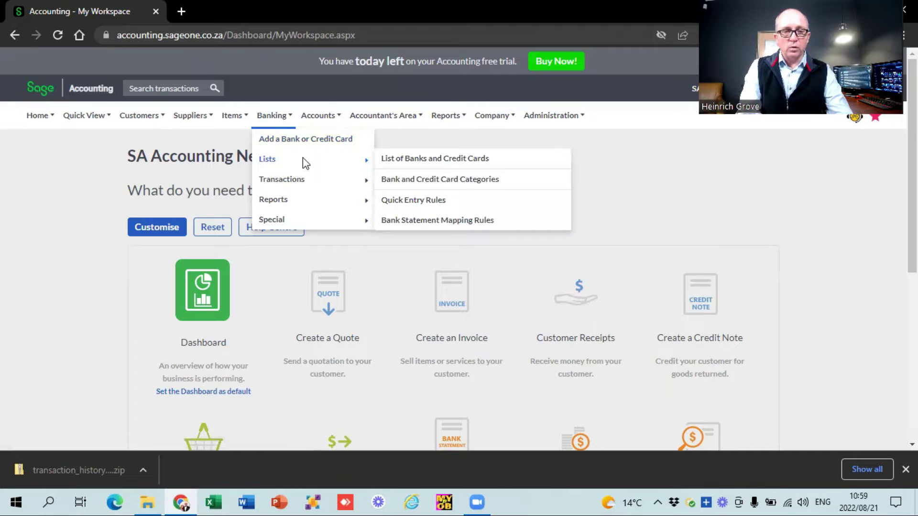
pyautogui.moveTo(309, 183)
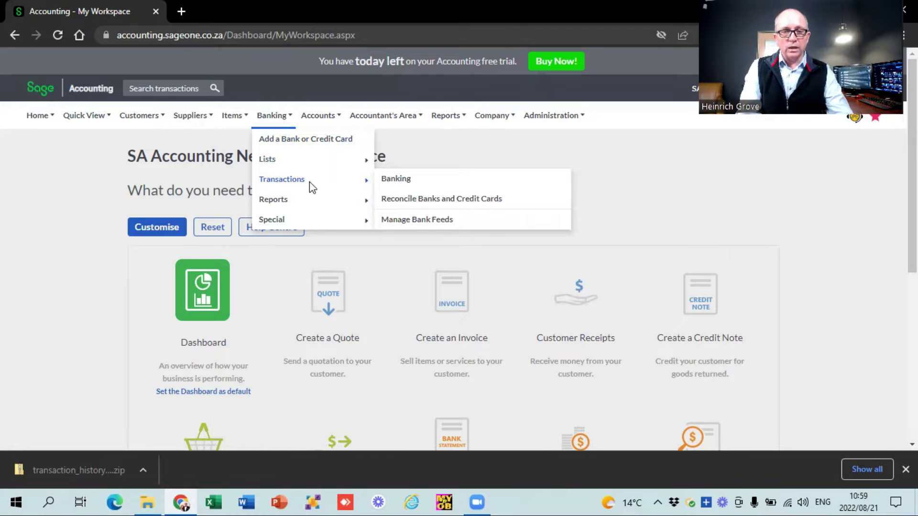
pyautogui.moveTo(292, 205)
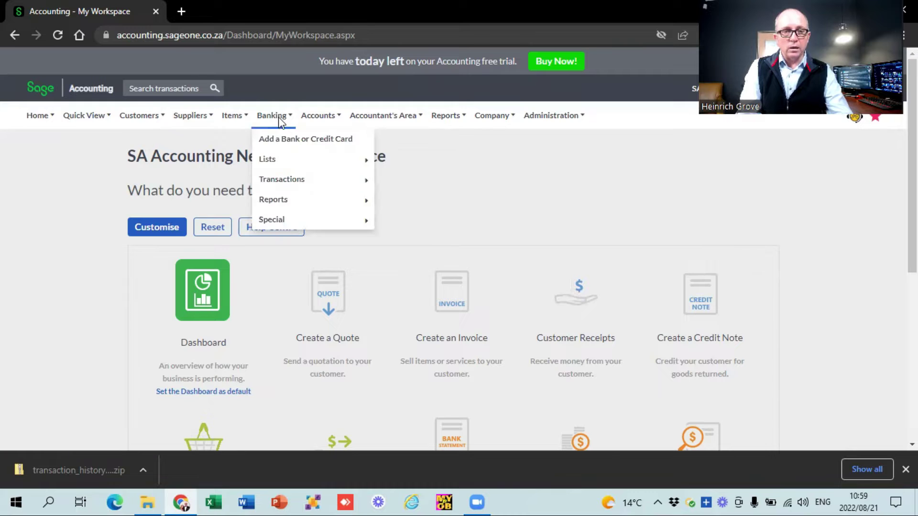
pyautogui.moveTo(301, 221)
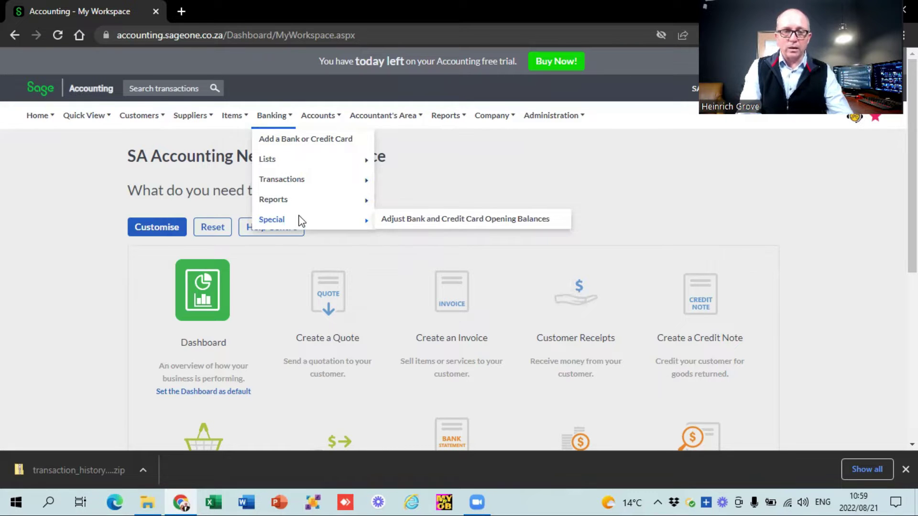
# Step: Start a new bank account, entering Bank 2 as both the bank account name and the bank name
pyautogui.click(290, 141)
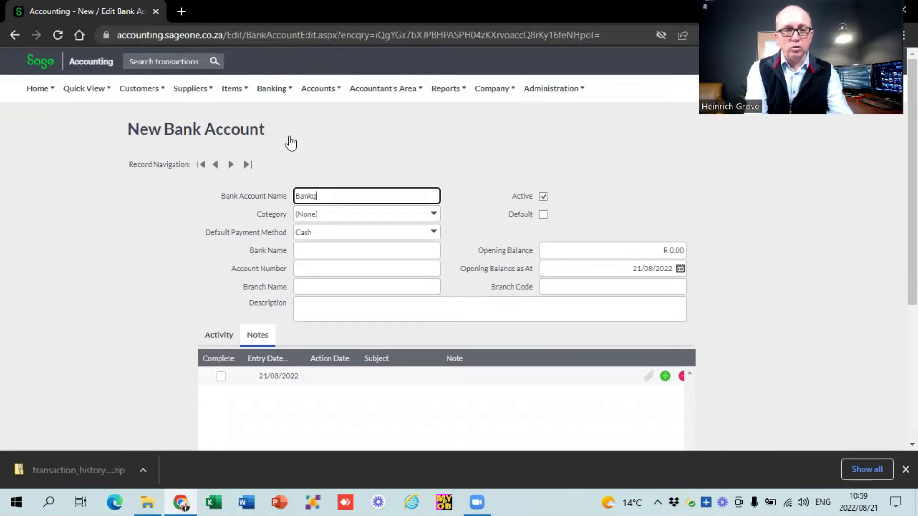
pyautogui.press('Tab')
pyautogui.press('Tab')
pyautogui.press('Tab')
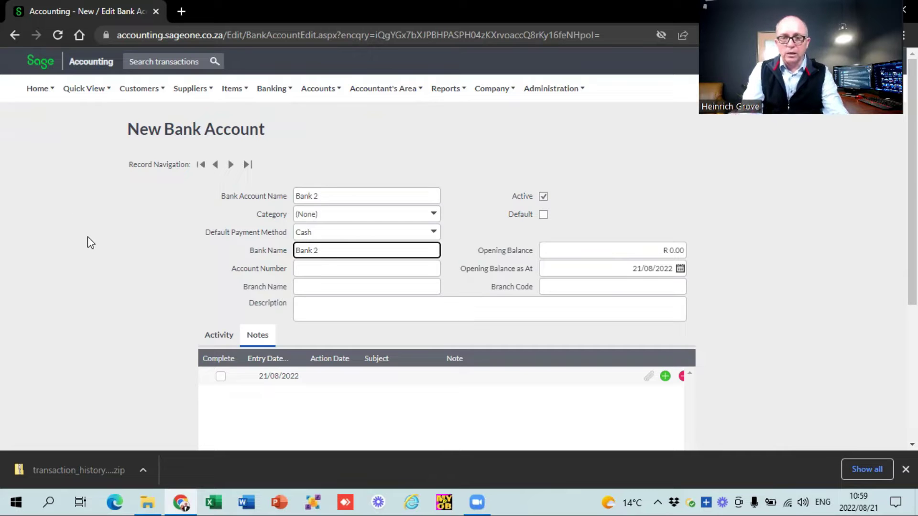
pyautogui.scroll(-2, 91, 243)
pyautogui.scroll(1, 90, 242)
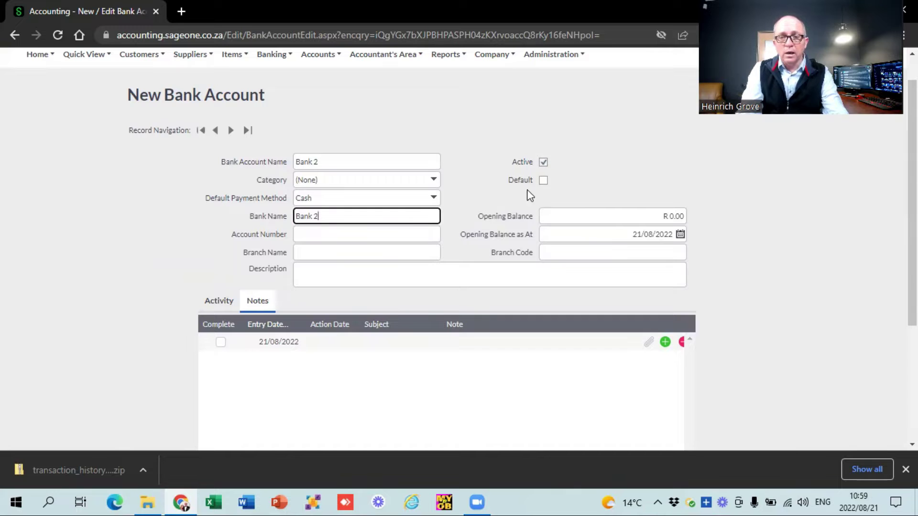
# Step: Save the new Bank 2 account as active without making it the default account
pyautogui.click(544, 182)
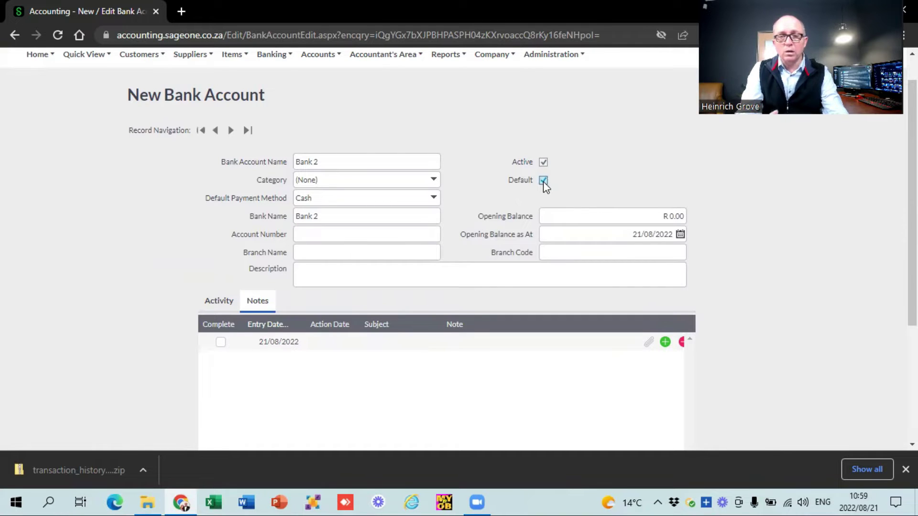
pyautogui.scroll(1, 142, 195)
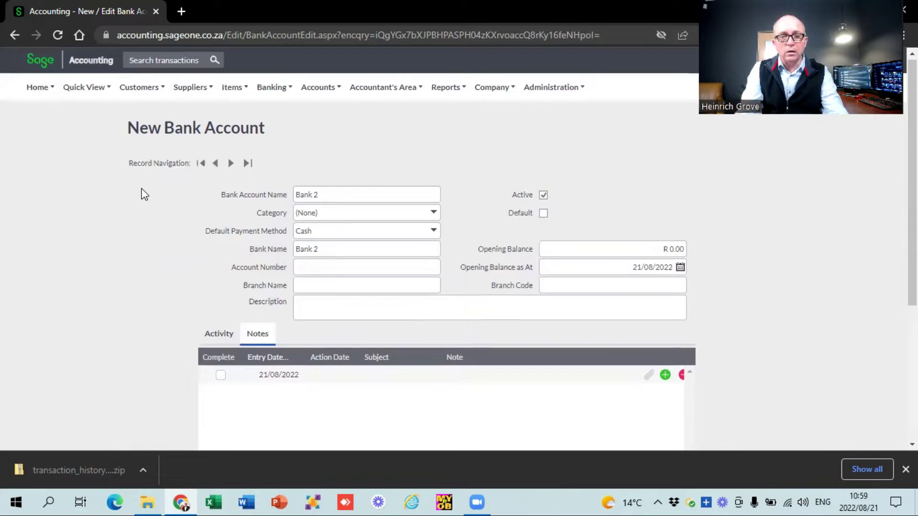
pyautogui.scroll(-4, 142, 194)
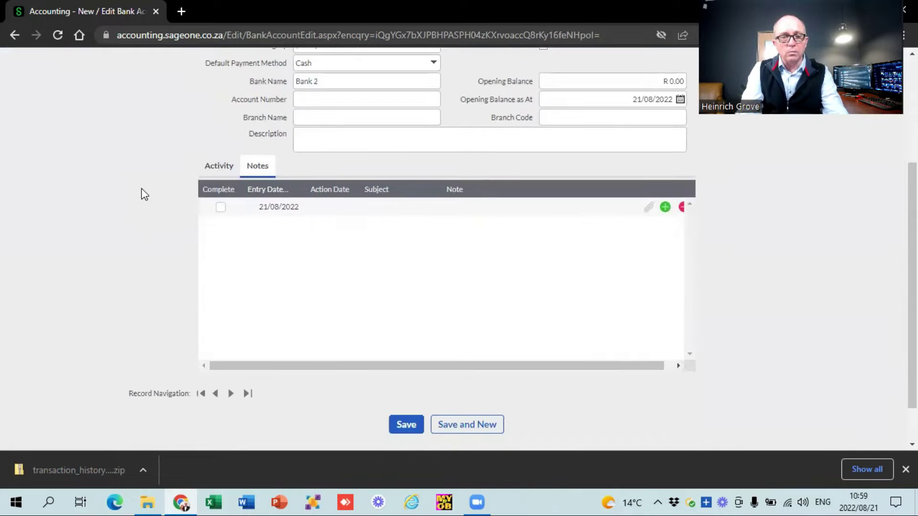
pyautogui.click(404, 425)
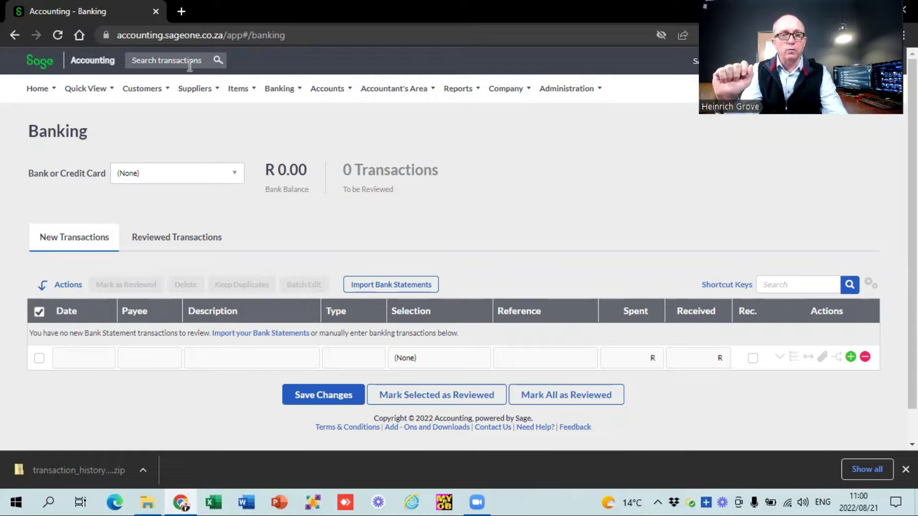
# Step: Open the Bank 2 account for editing from the list of banks and credit cards
pyautogui.click(279, 89)
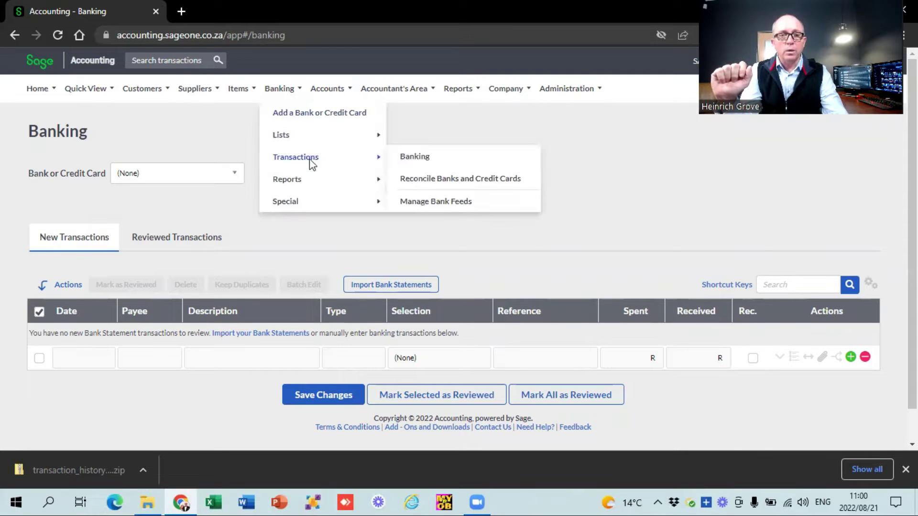
pyautogui.moveTo(302, 138)
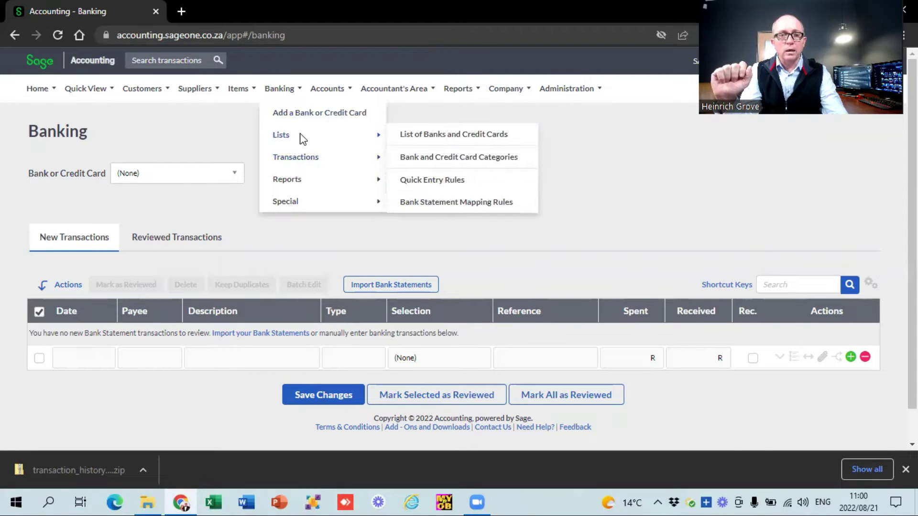
pyautogui.click(417, 136)
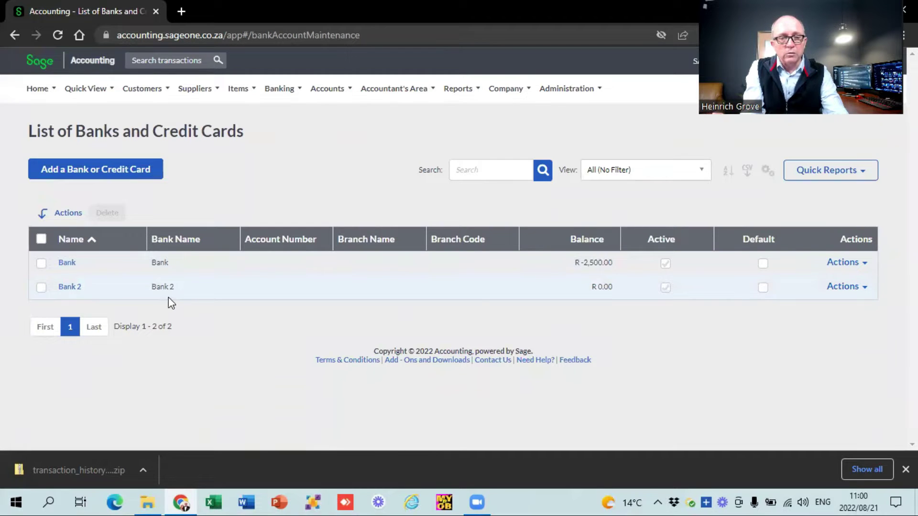
pyautogui.click(861, 293)
pyautogui.click(838, 327)
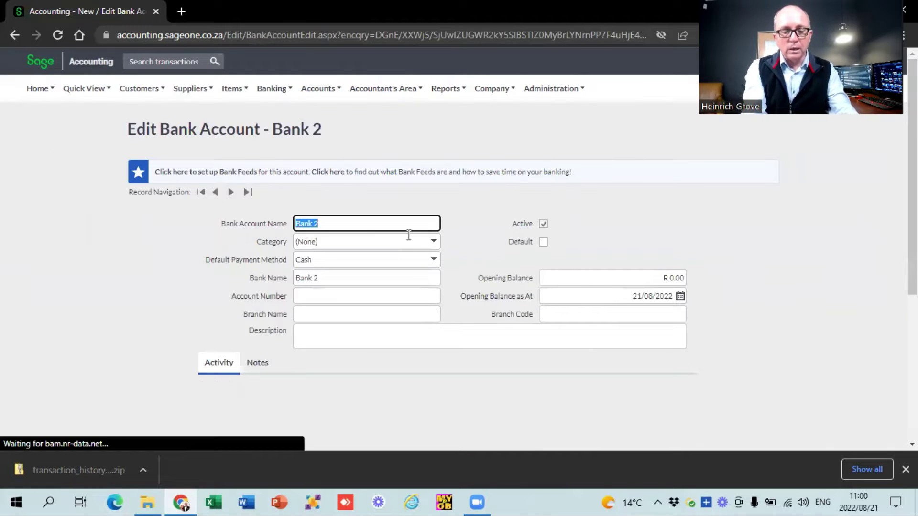
# Step: Change both the bank account name and the bank name to Petty cash and save the account
pyautogui.write('P')
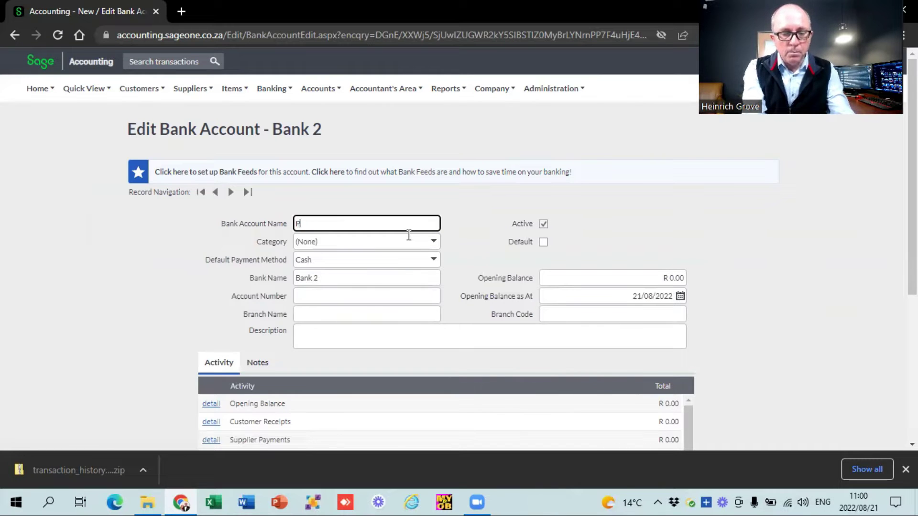
pyautogui.write('dety cash')
pyautogui.press('Tab')
pyautogui.press('Tab')
pyautogui.write('Pe')
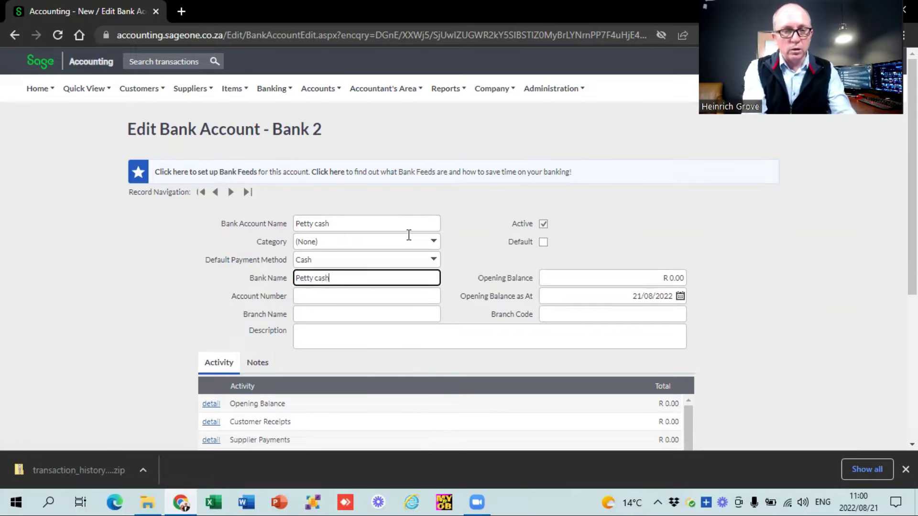
pyautogui.click(90, 292)
pyautogui.scroll(-5, 91, 292)
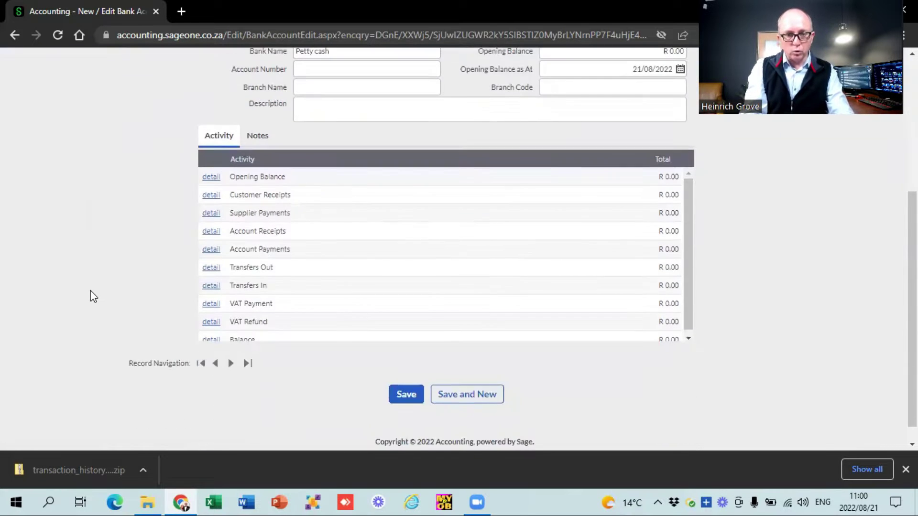
pyautogui.click(403, 393)
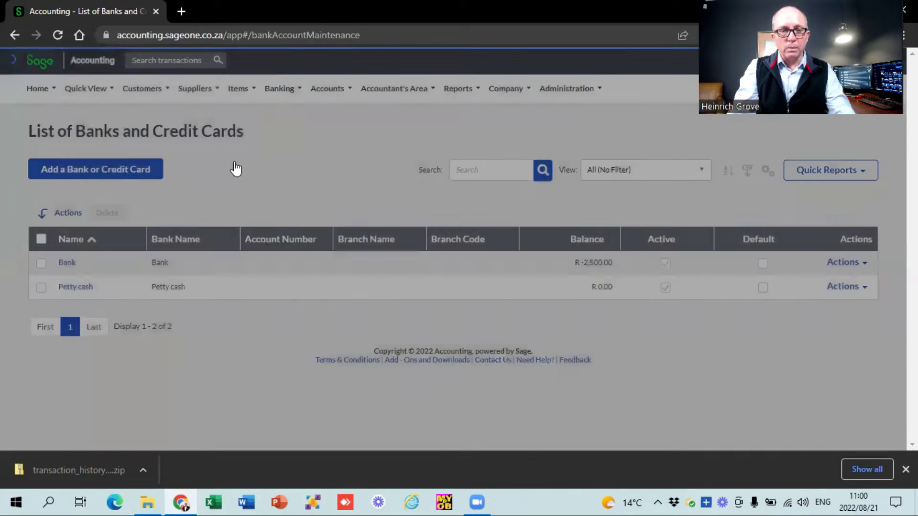
pyautogui.click(281, 89)
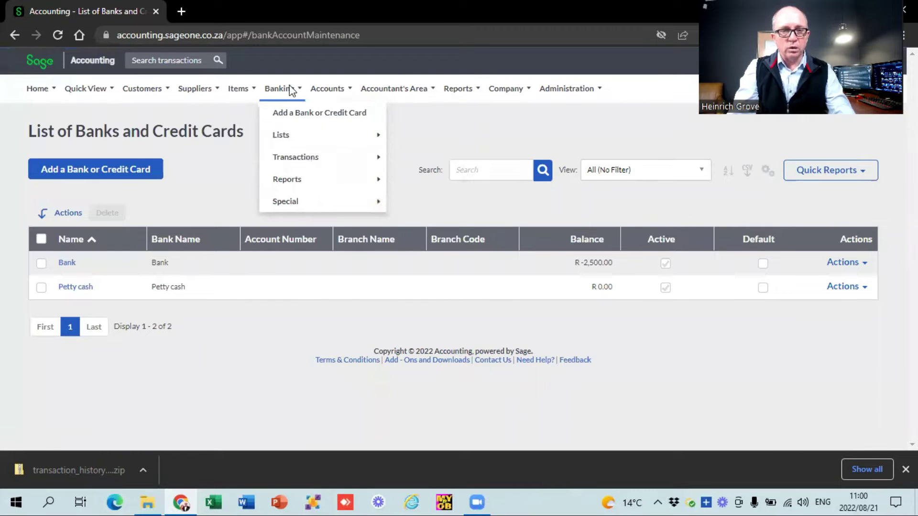
pyautogui.moveTo(296, 134)
pyautogui.click(344, 134)
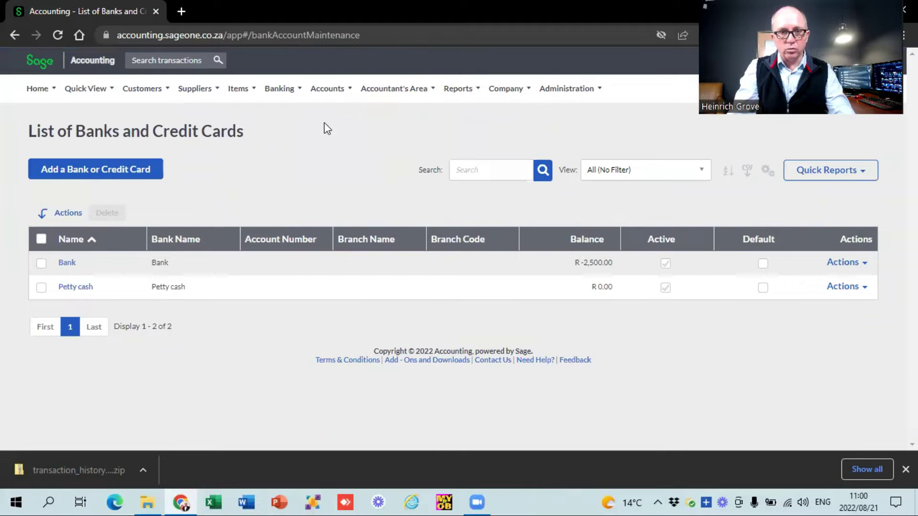
# Step: Go to the Banking transactions page and select Bank as the bank or credit card account
pyautogui.click(274, 100)
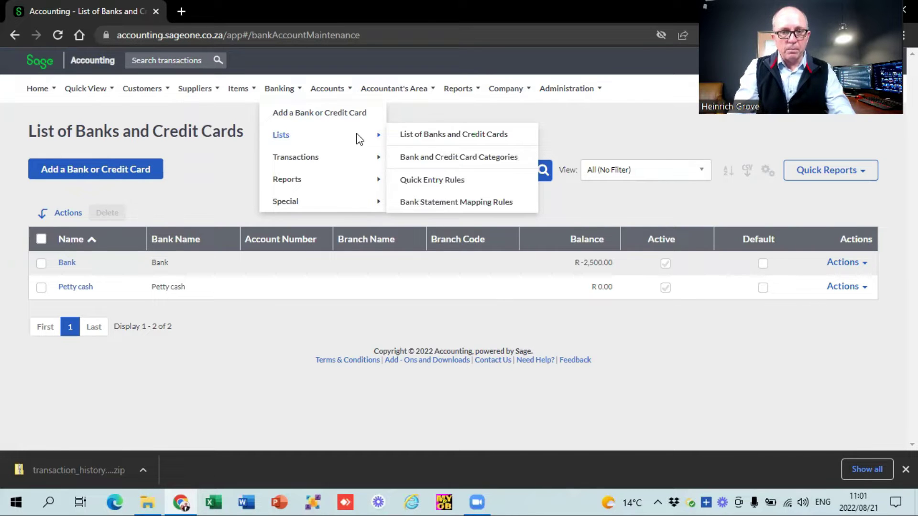
pyautogui.moveTo(340, 159)
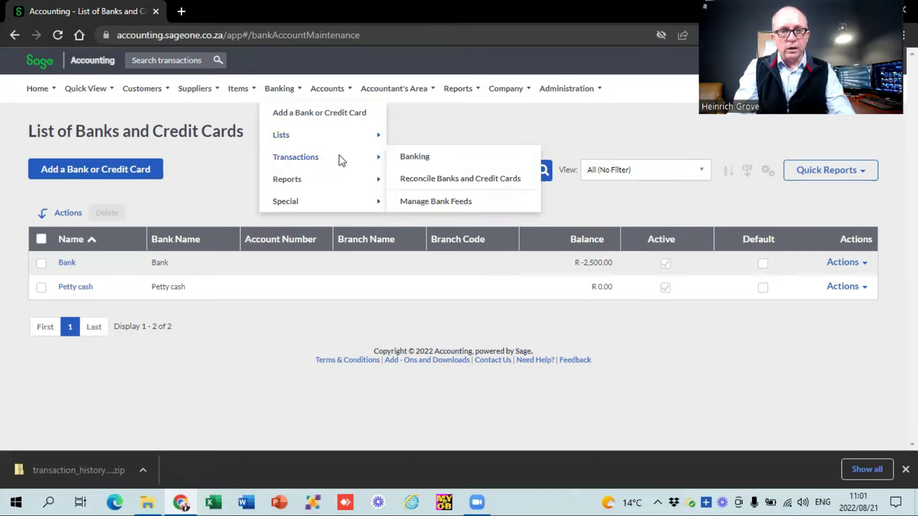
pyautogui.click(415, 157)
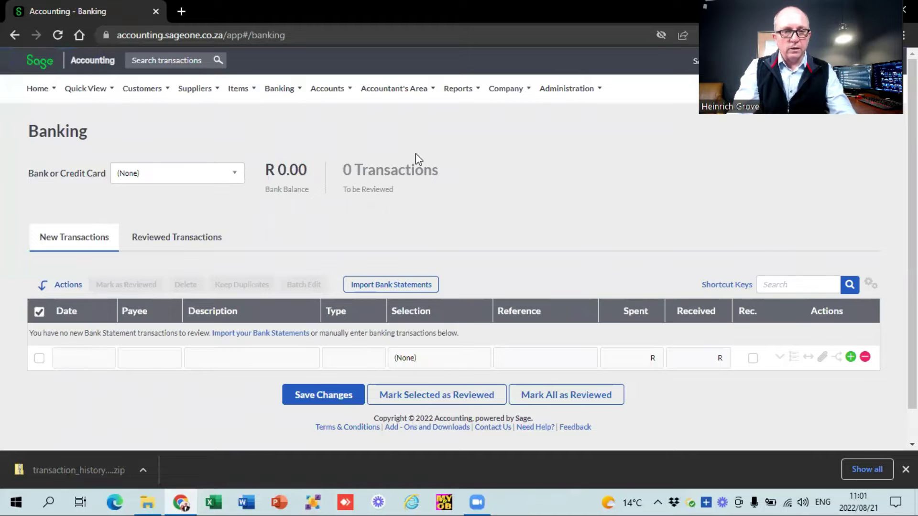
pyautogui.moveTo(196, 89)
pyautogui.click(234, 178)
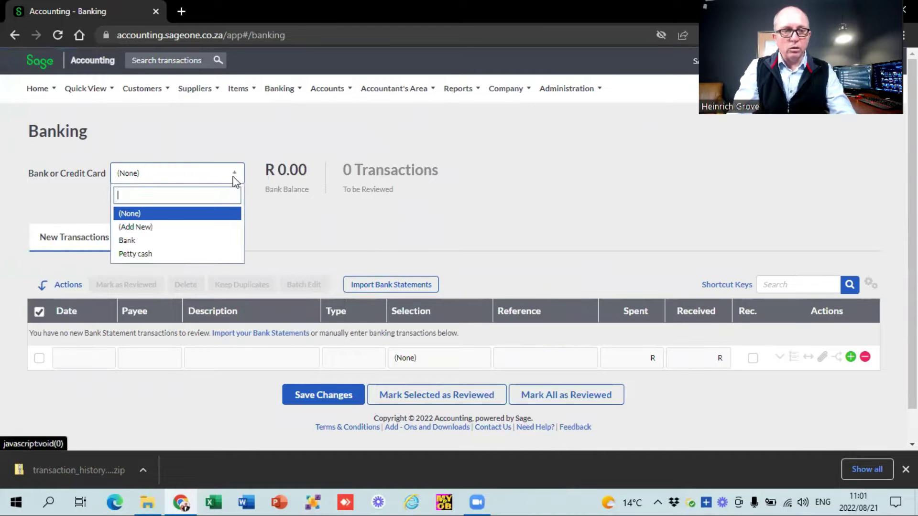
pyautogui.click(200, 241)
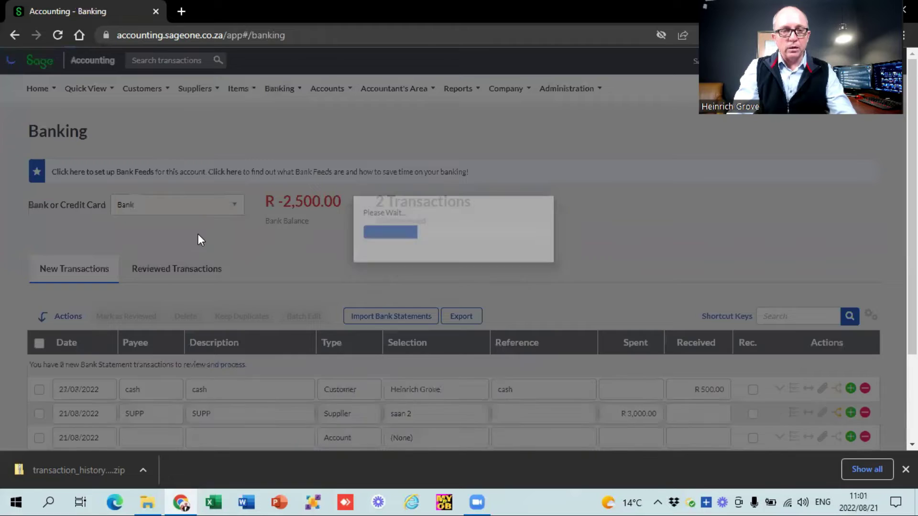
# Step: Start a new bank transaction line with payee cash, description cahs and type Account
pyautogui.scroll(-3, 529, 234)
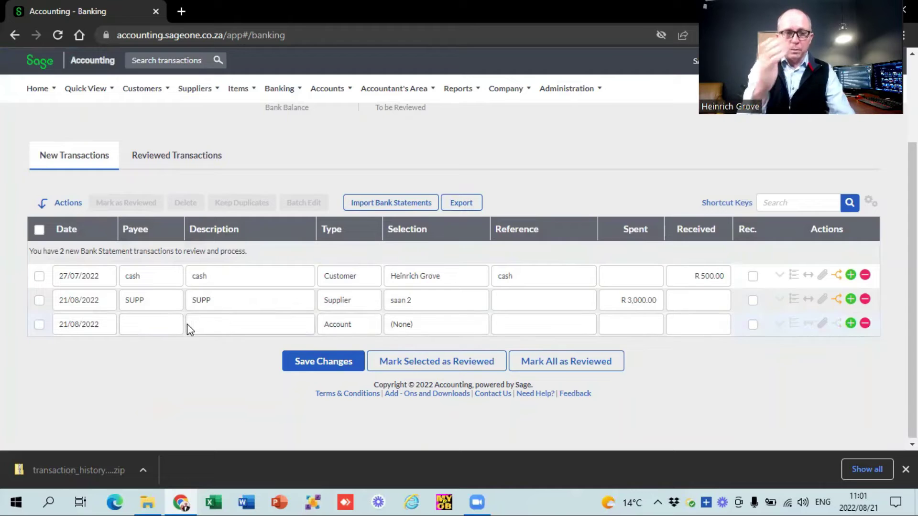
pyautogui.click(168, 324)
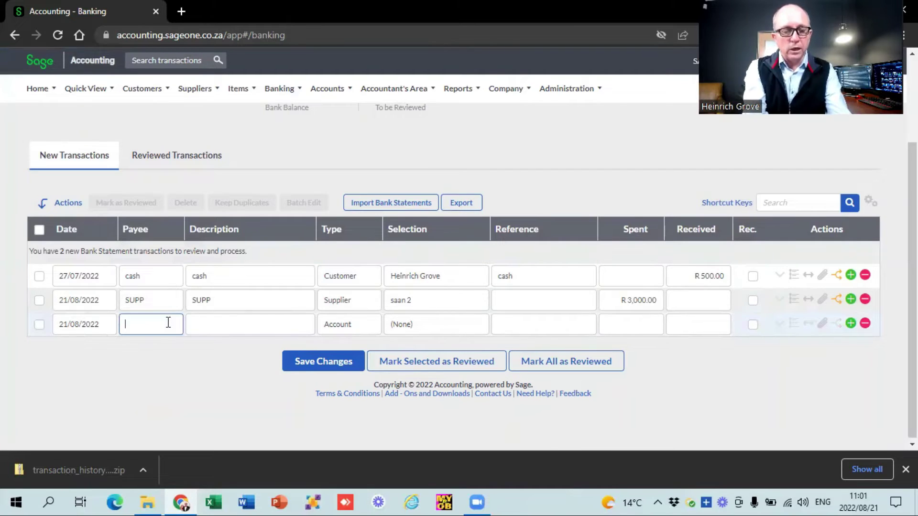
pyautogui.write('cash')
pyautogui.press('Tab')
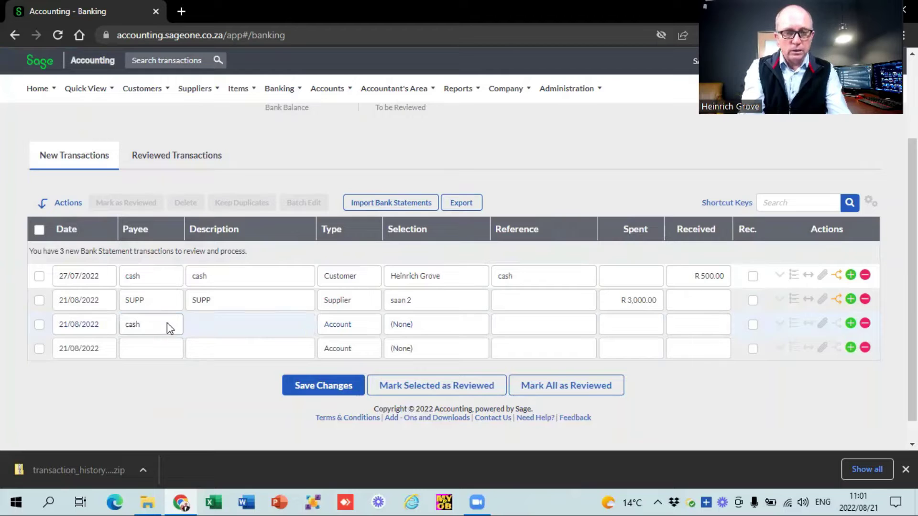
pyautogui.write('cahs')
pyautogui.press('Tab')
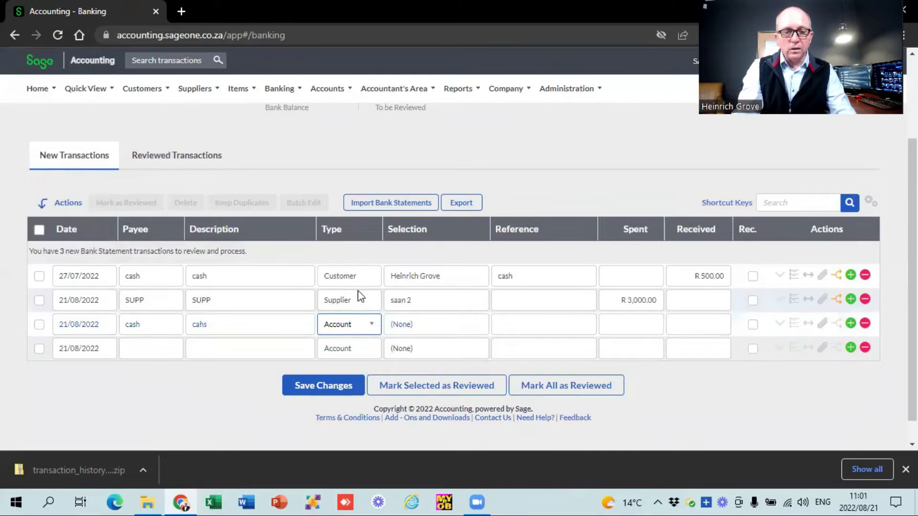
pyautogui.click(375, 325)
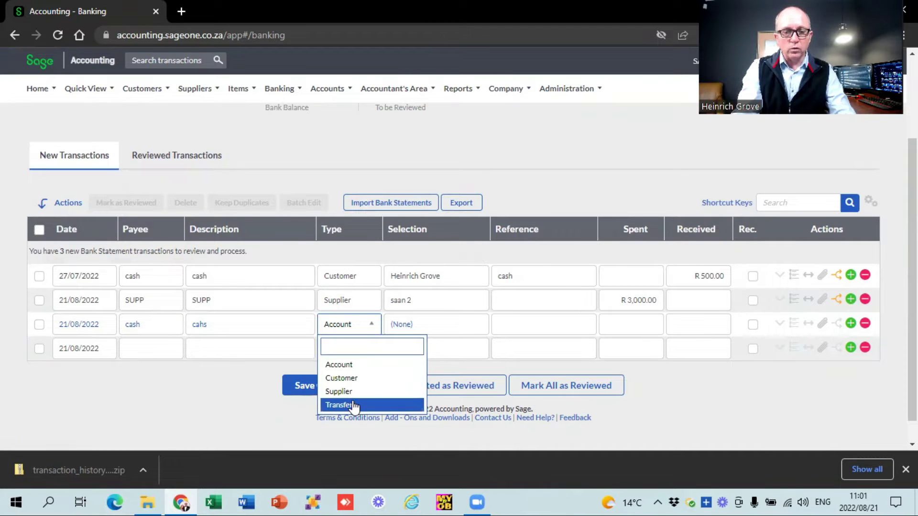
pyautogui.click(344, 365)
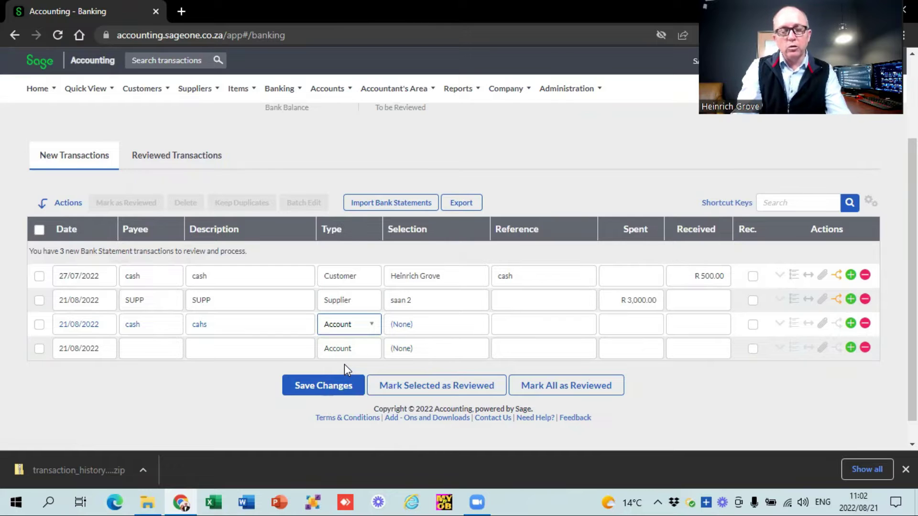
pyautogui.press('Tab')
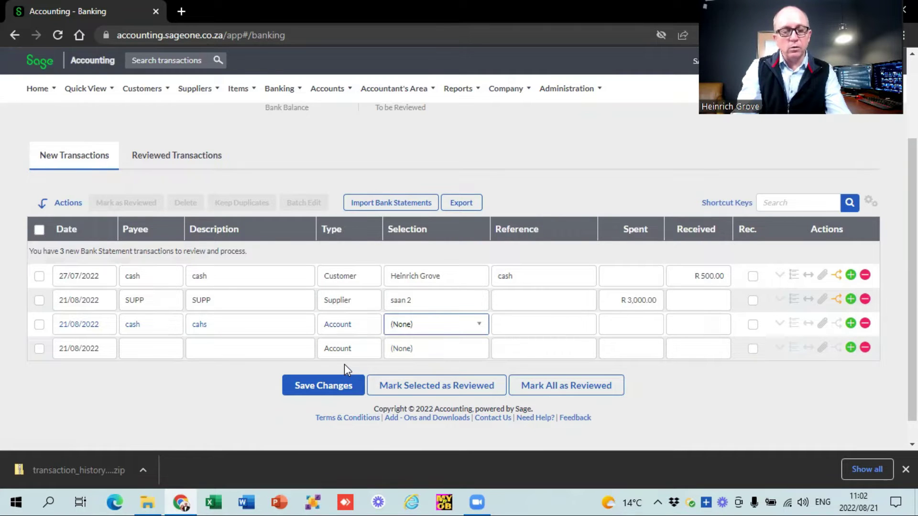
# Step: Allocate the new cash line to Telephone & Internet with R 1,000.00 spent
pyautogui.write('tel')
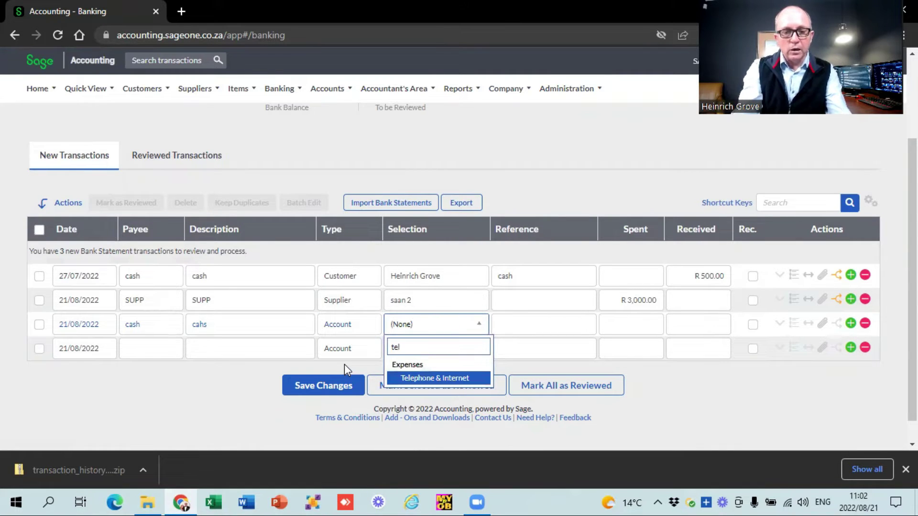
pyautogui.press('Return')
pyautogui.press('Tab')
pyautogui.press('Tab')
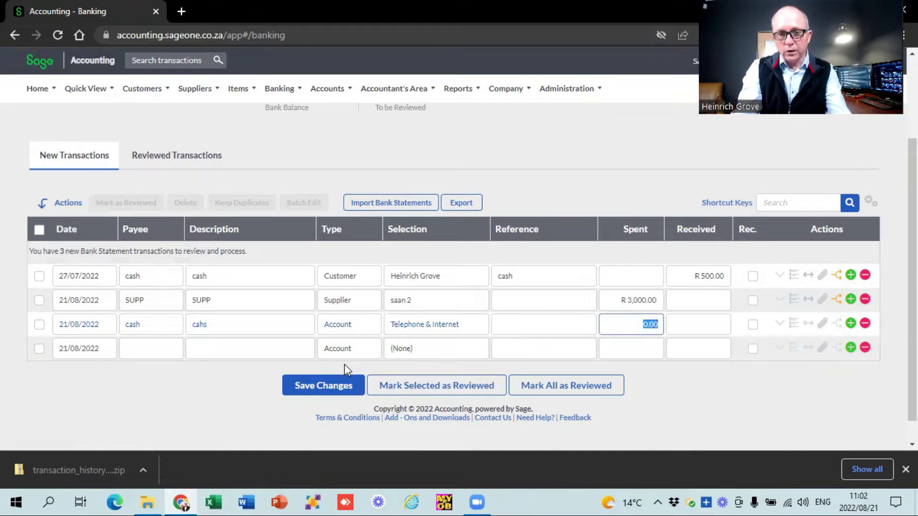
pyautogui.write('1000')
pyautogui.press('Tab')
pyautogui.press('Tab')
pyautogui.press('Tab')
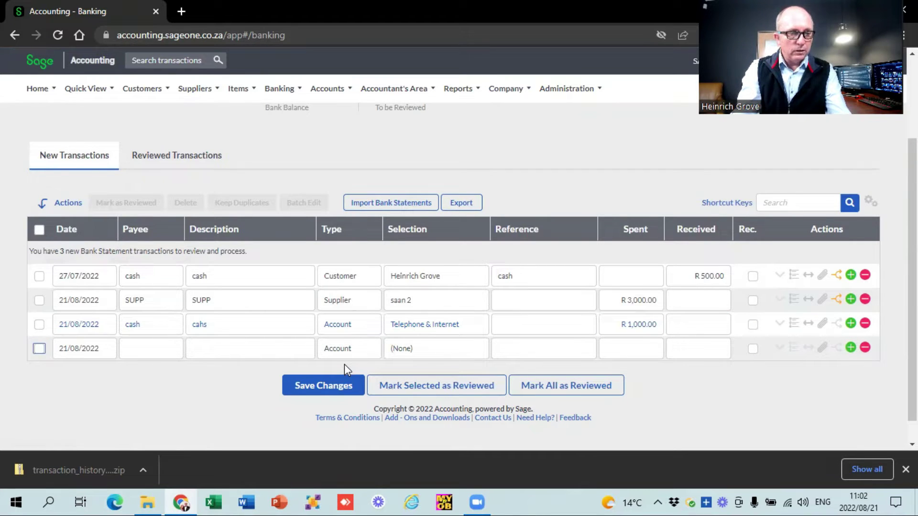
# Step: Add another line with payee cash, type Account, selection Accounting Fees and R 500.00 spent
pyautogui.press('Tab')
pyautogui.press('Tab')
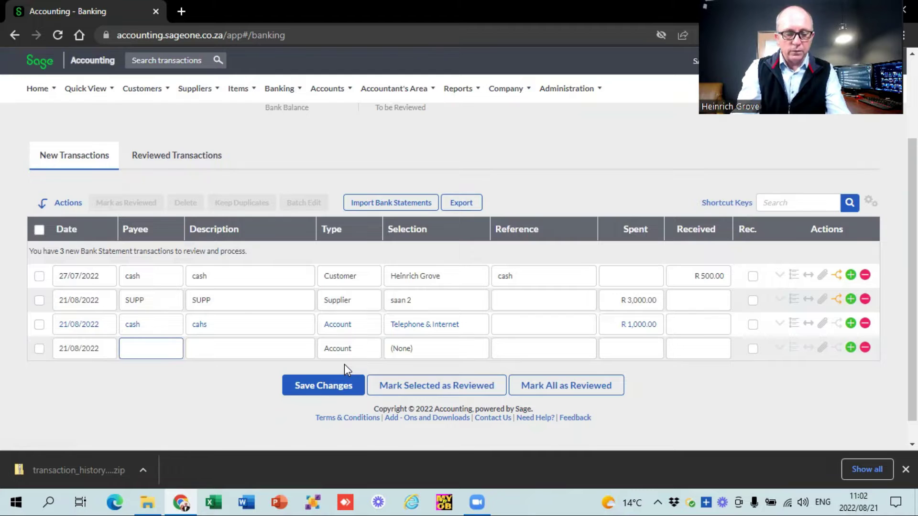
pyautogui.write('cash')
pyautogui.press('Tab')
pyautogui.press('Tab')
pyautogui.write('acc')
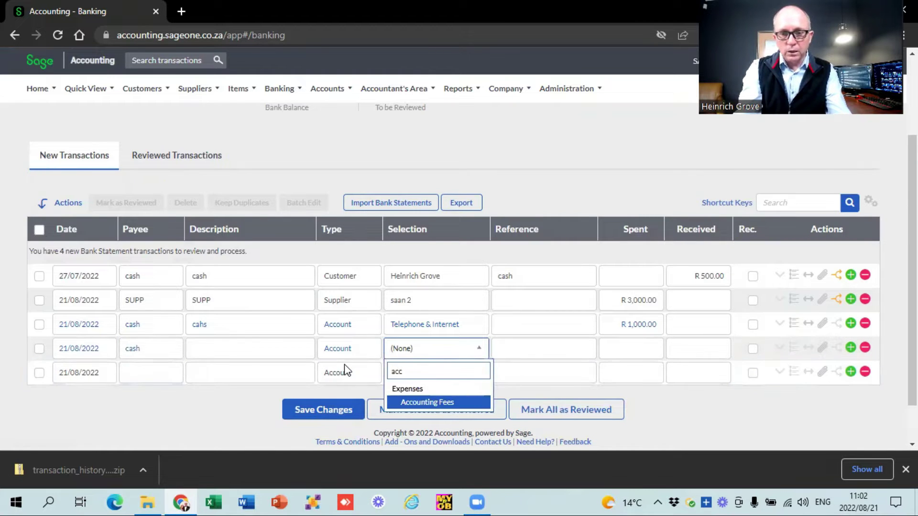
pyautogui.press('Tab')
pyautogui.write('500')
pyautogui.press('Tab')
pyautogui.press('Tab')
pyautogui.press('Tab')
pyautogui.press('Tab')
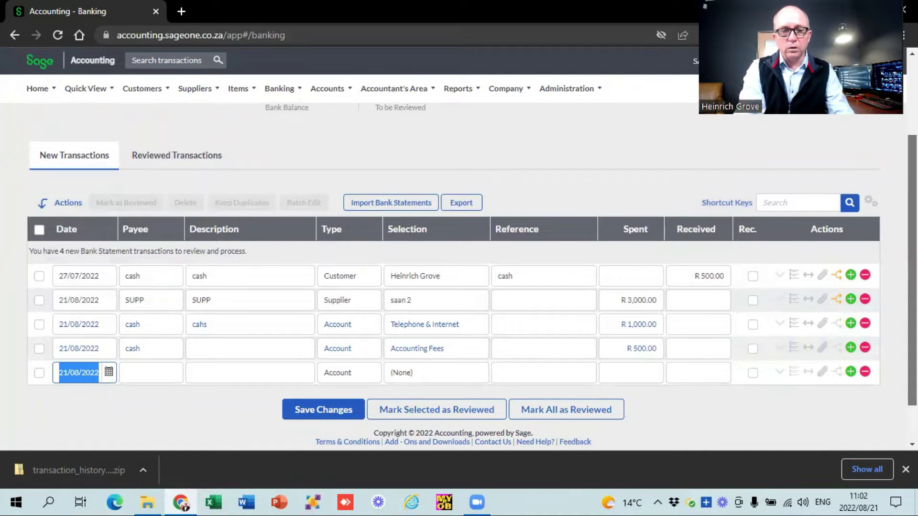
# Step: Add a supplier payment line with payee sup, type Supplier, selection saan and R 1,000.00 spent
pyautogui.scroll(-1, 473, 273)
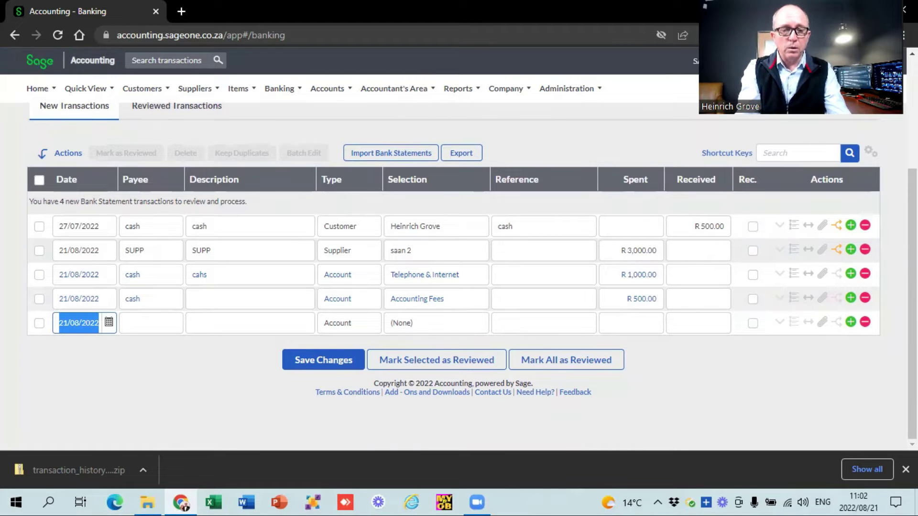
pyautogui.click(151, 323)
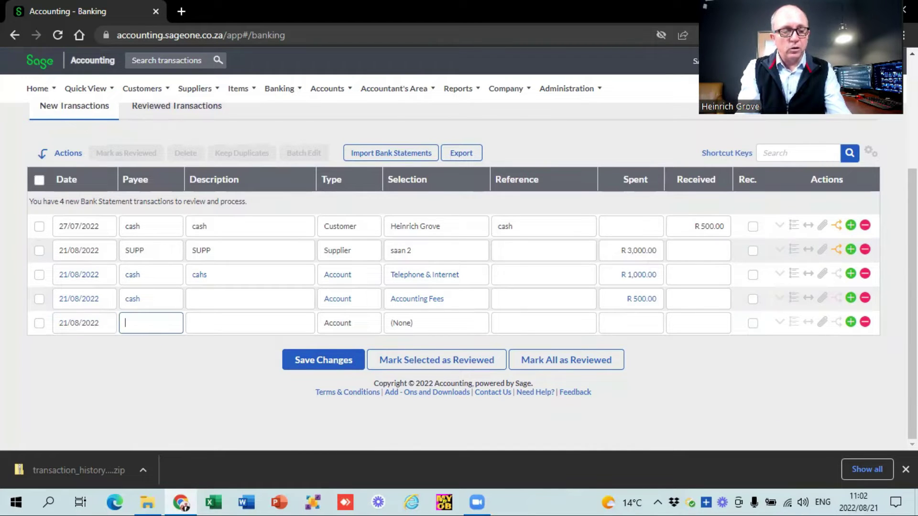
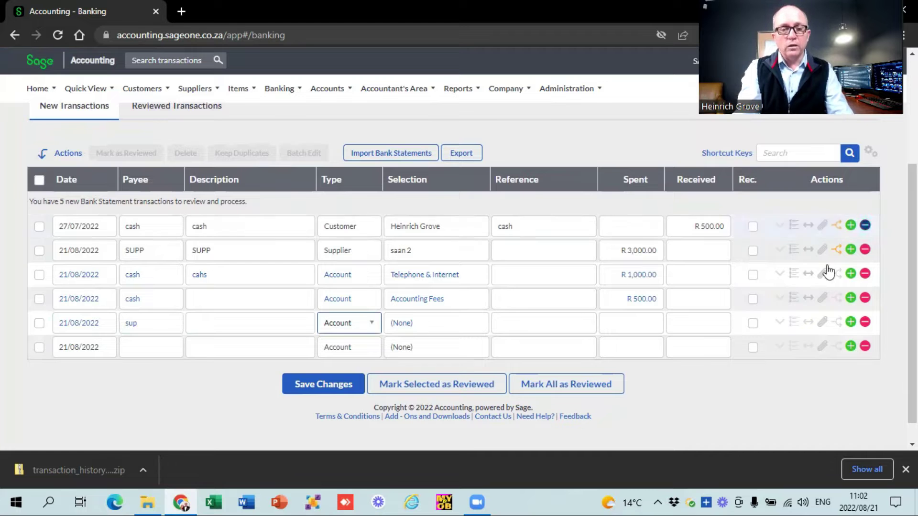
pyautogui.click(372, 330)
pyautogui.click(367, 391)
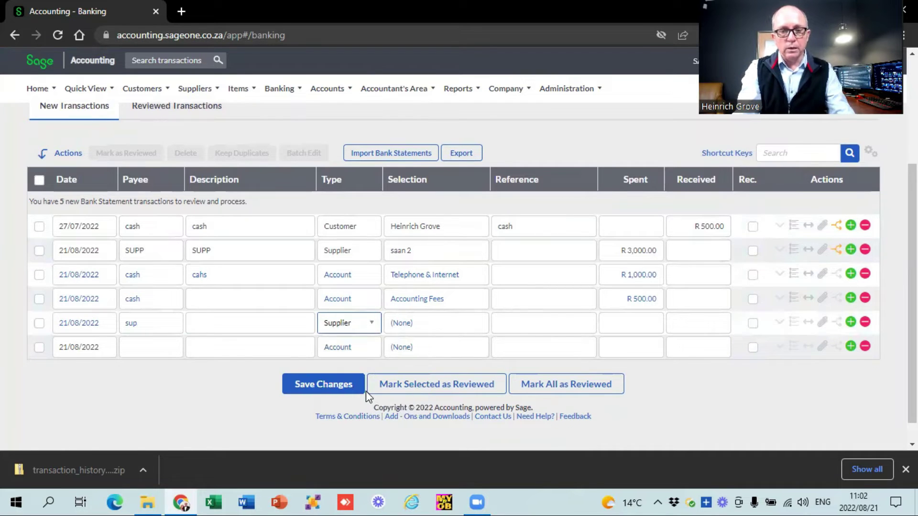
pyautogui.write('sa')
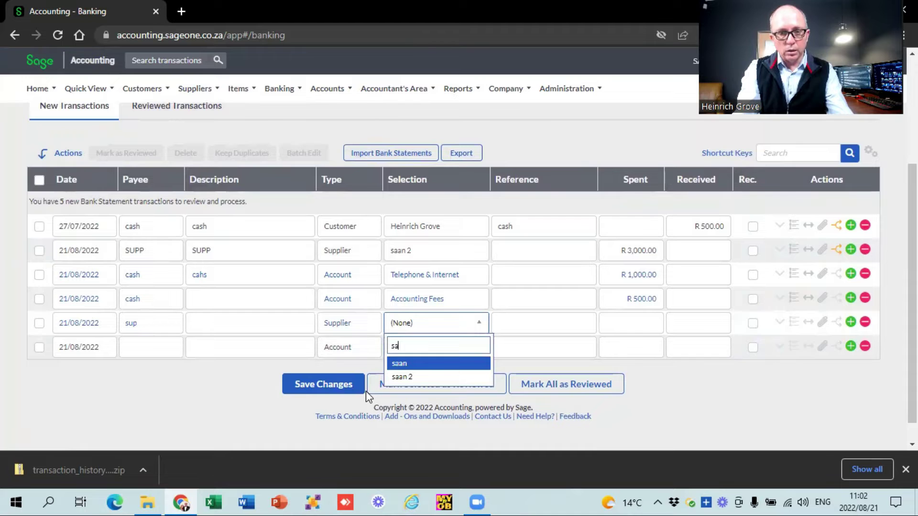
pyautogui.press('Tab')
pyautogui.press('Tab')
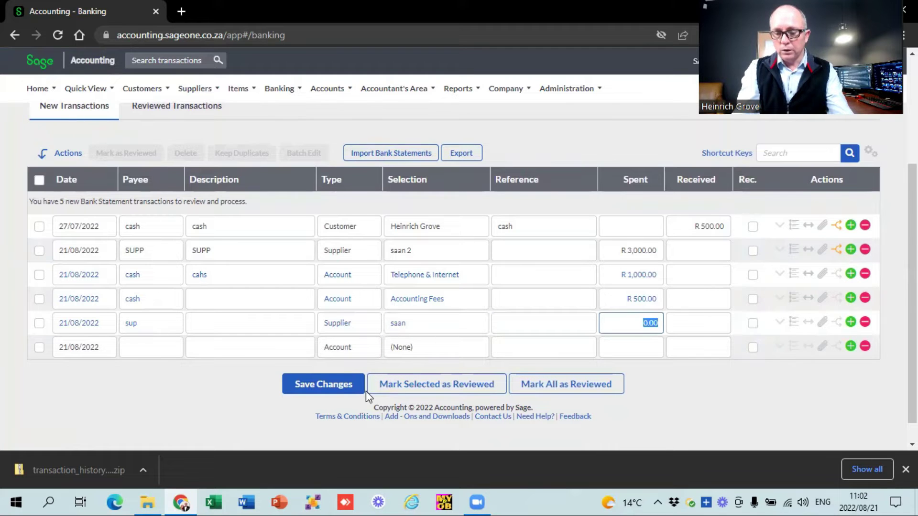
pyautogui.write('1000')
pyautogui.press('Tab')
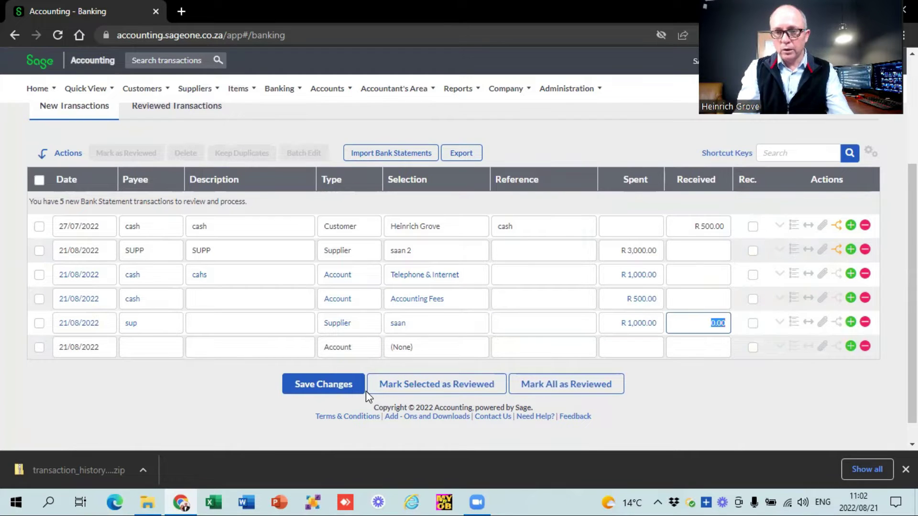
# Step: Allocate the R 1,000.00 saan payment to unpaid invoice SIV0000001 and save the allocation
pyautogui.click(836, 323)
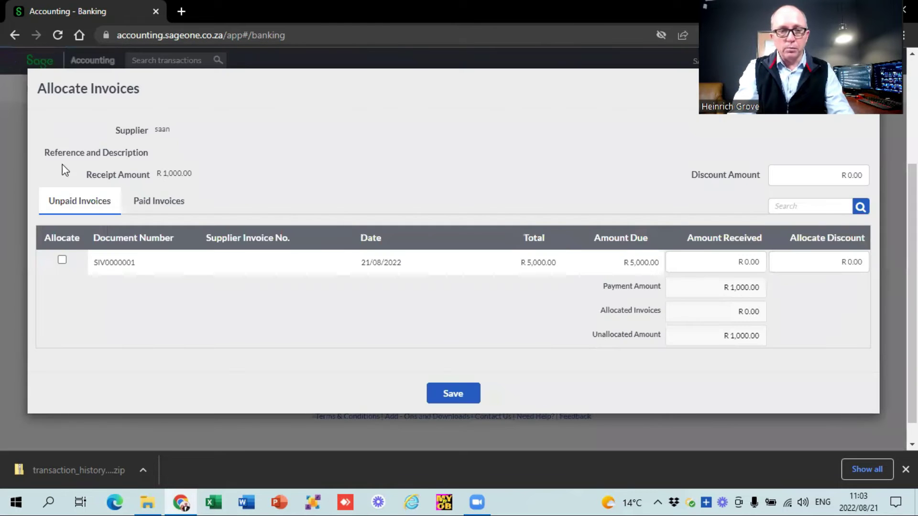
pyautogui.click(61, 260)
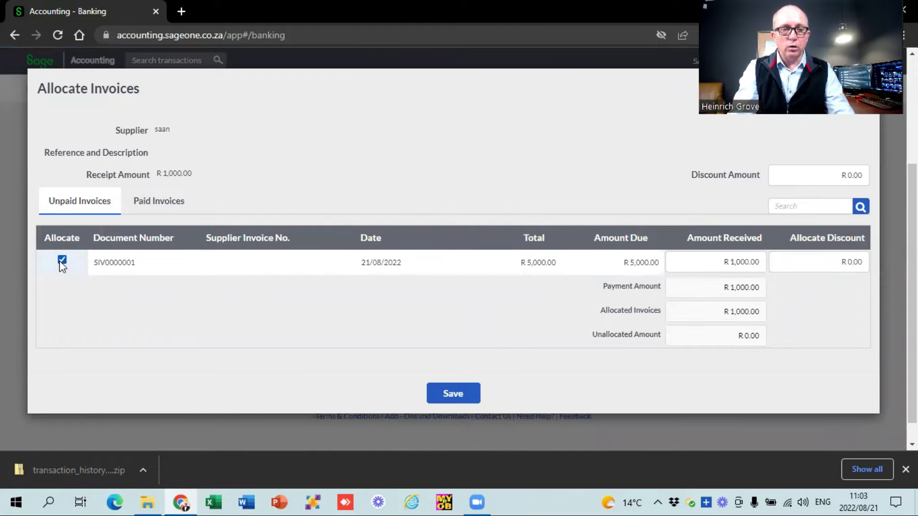
pyautogui.click(446, 402)
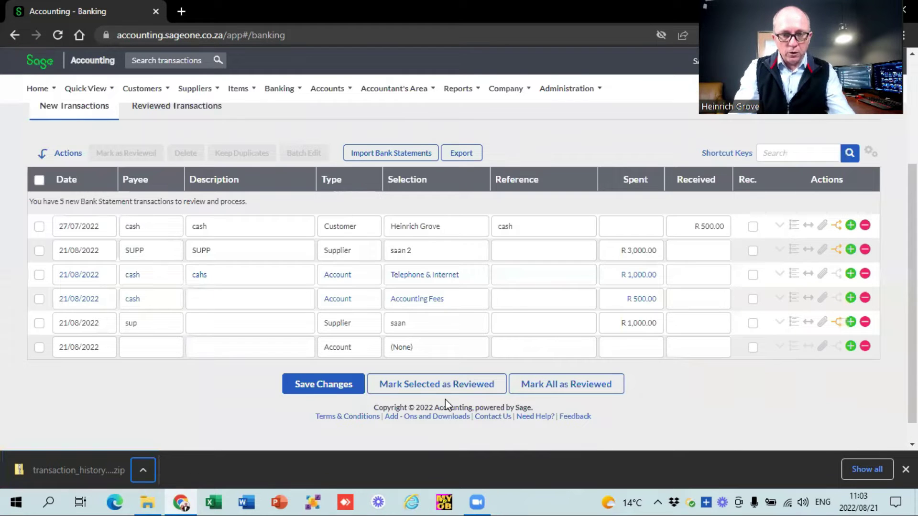
# Step: Start a new transaction line with payee cust and set its type to Customer
pyautogui.click(92, 351)
pyautogui.press('Tab')
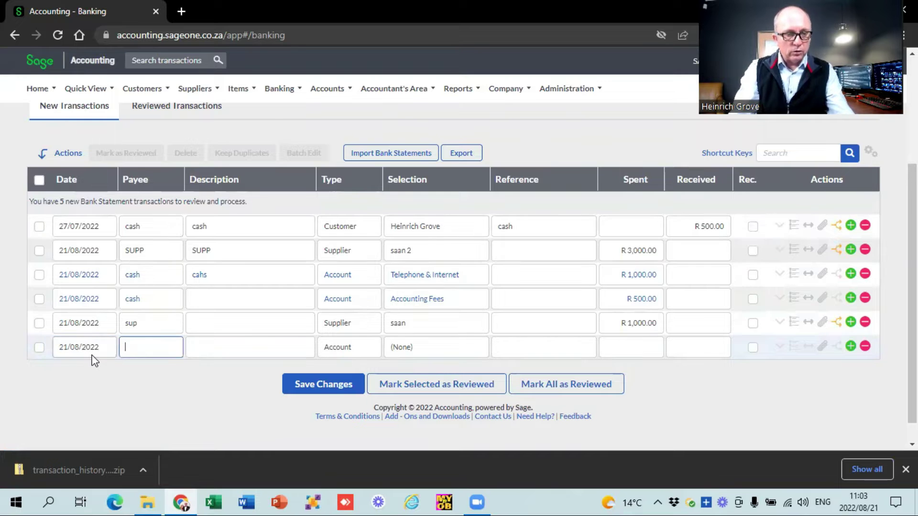
pyautogui.write('c')
pyautogui.press('Tab')
pyautogui.press('Tab')
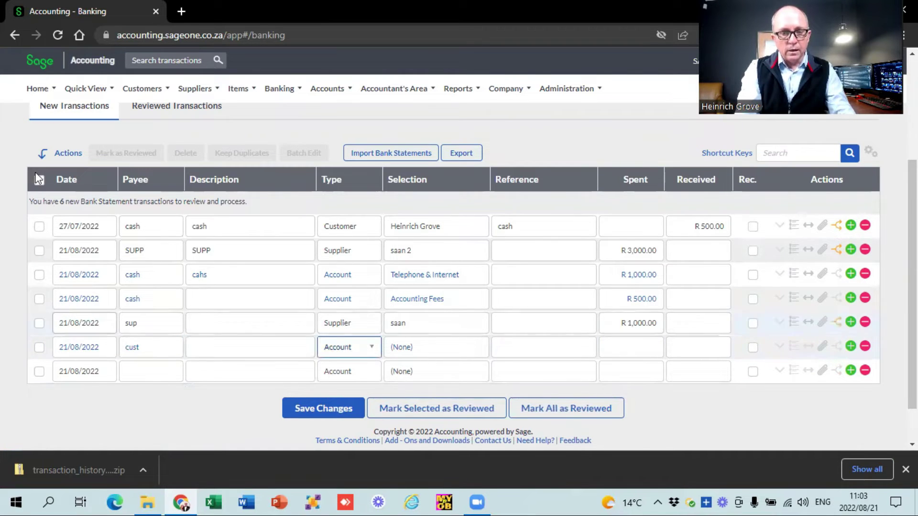
pyautogui.click(369, 348)
pyautogui.click(345, 399)
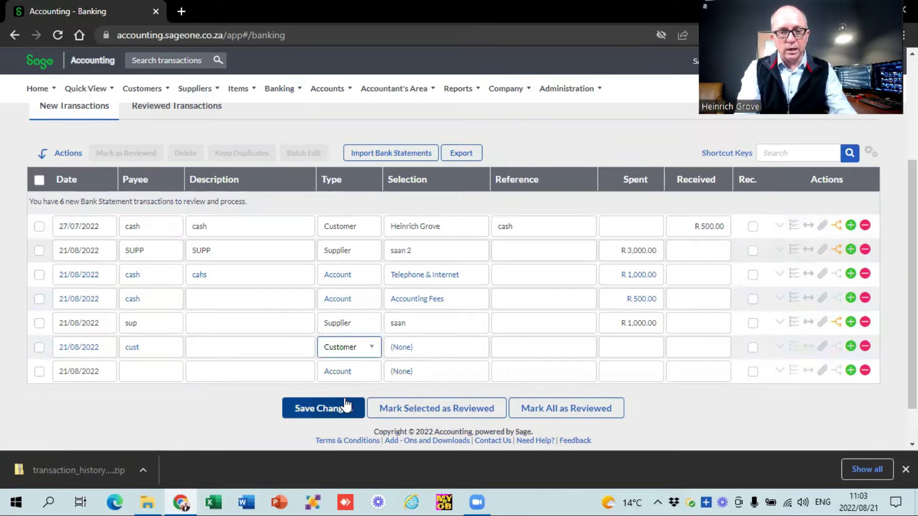
pyautogui.press('Tab')
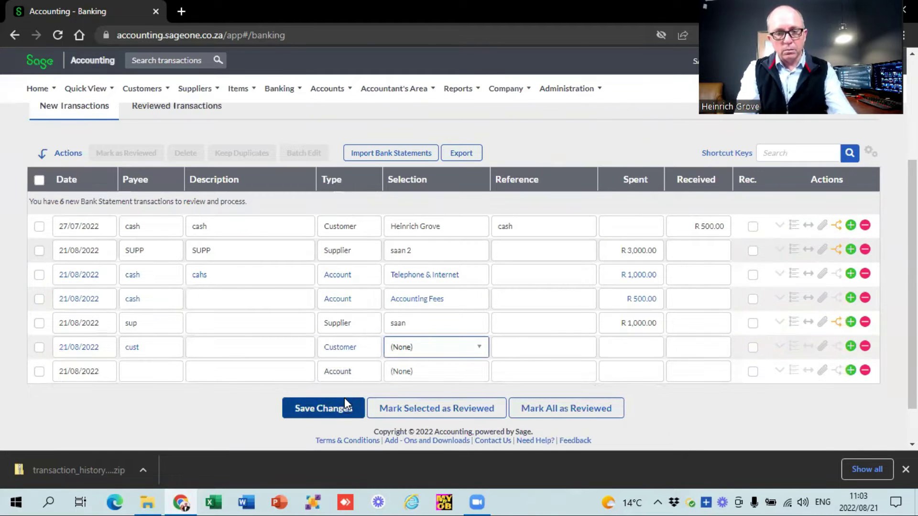
# Step: Select the customer's name, enter R 500.00 received, and save the receipt's allocation to invoice INV0000001
pyautogui.write('h')
pyautogui.press('Tab')
pyautogui.press('Tab')
pyautogui.press('Tab')
pyautogui.write('5')
pyautogui.press('Tab')
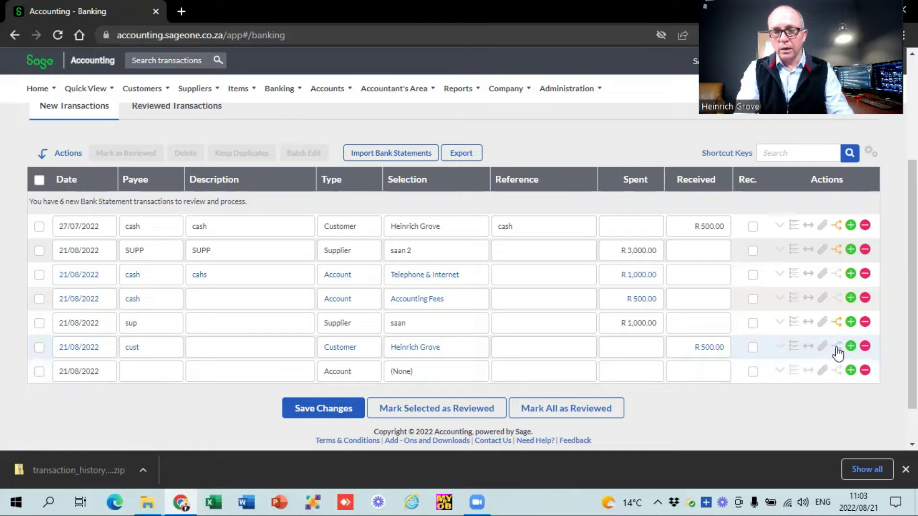
pyautogui.click(836, 346)
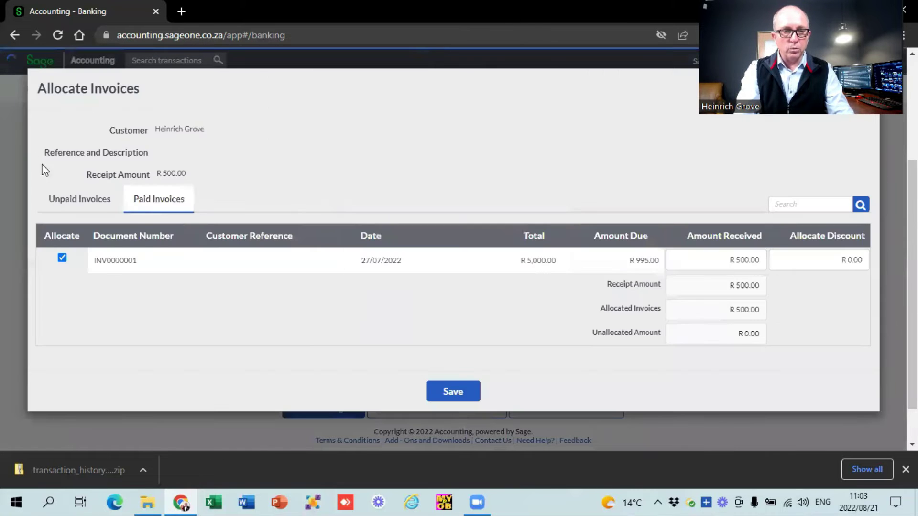
pyautogui.click(445, 393)
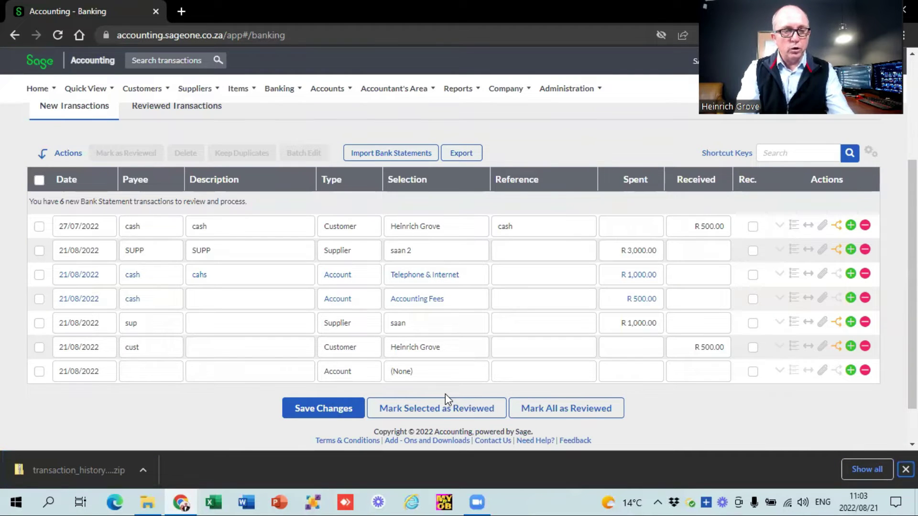
# Step: Add a line with payee custoner, type Account, selection Other Sales and R 5,000.00 received
pyautogui.click(154, 371)
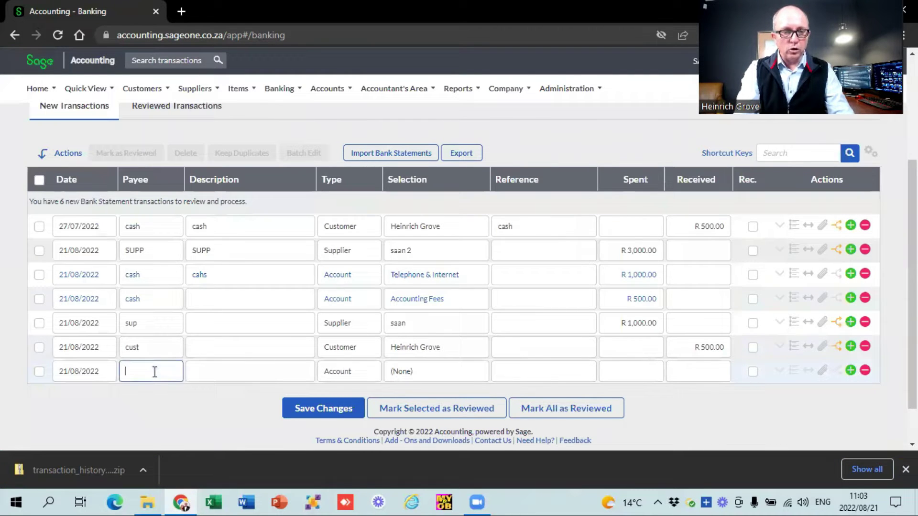
pyautogui.write('cus')
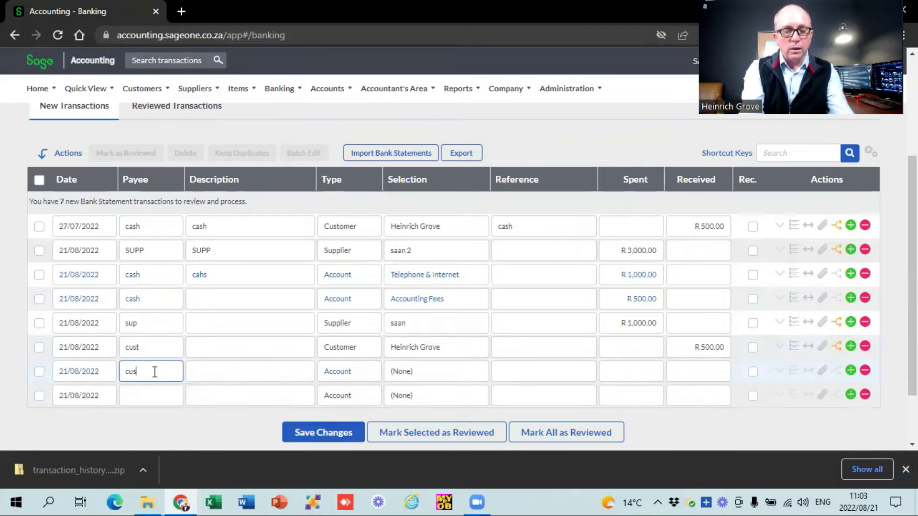
pyautogui.press('Tab')
pyautogui.press('Tab')
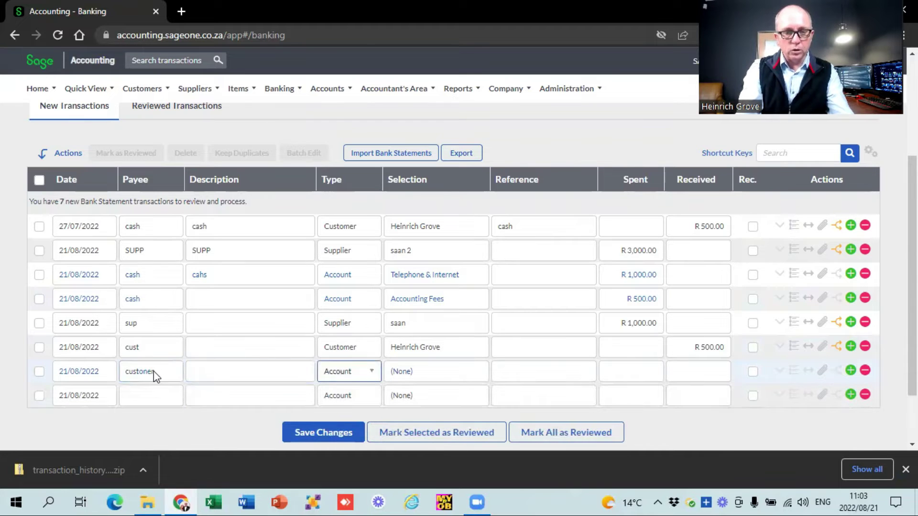
pyautogui.press('Tab')
pyautogui.write('sa')
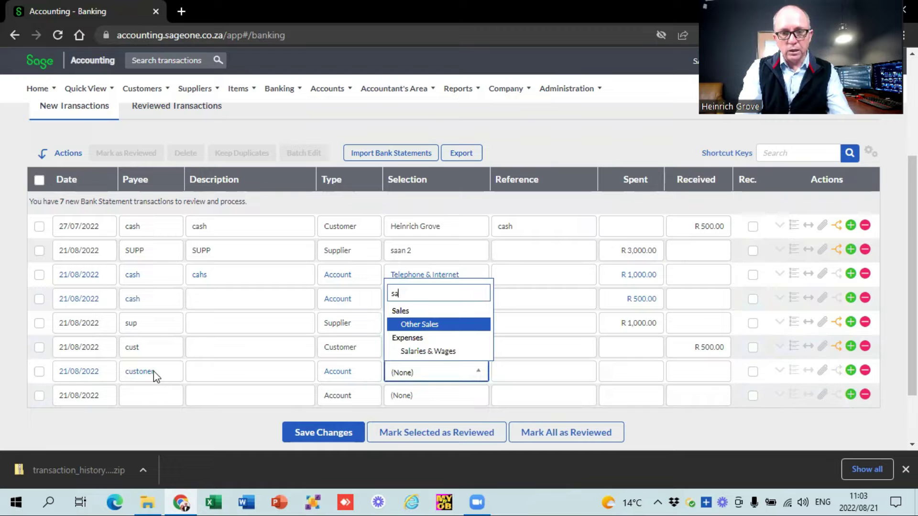
pyautogui.press('Tab')
pyautogui.press('Tab')
pyautogui.press('Tab')
pyautogui.write('5')
pyautogui.press('Tab')
pyautogui.press('Tab')
pyautogui.press('Tab')
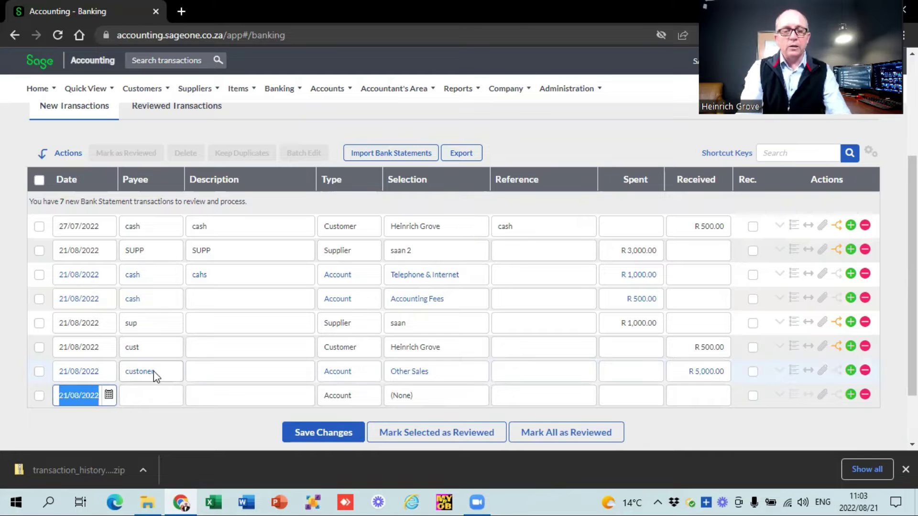
# Step: Save the new transaction lines entered in the Bank account
pyautogui.scroll(-1, 9, 285)
pyautogui.scroll(-1, 9, 284)
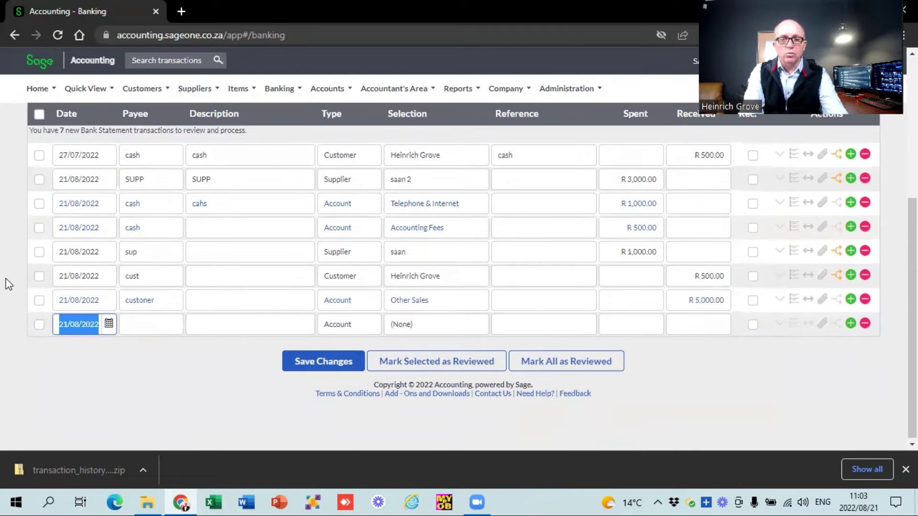
pyautogui.click(305, 366)
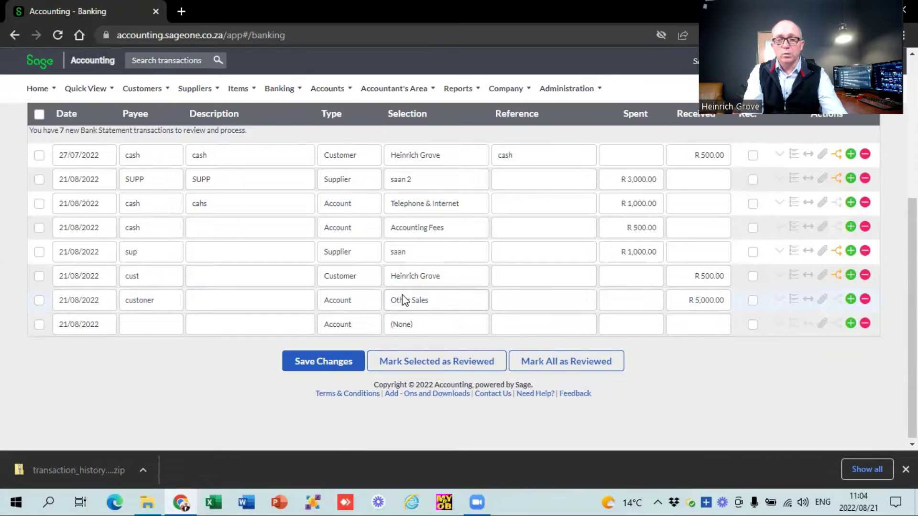
# Step: Start a new transaction line with type Transfer and selection Petty cash, leaving payee and description blank
pyautogui.click(374, 300)
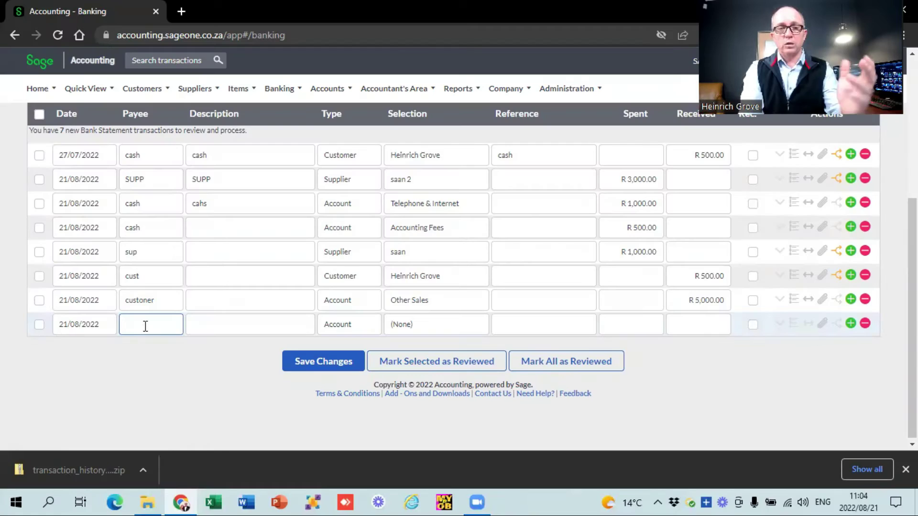
pyautogui.press('Tab')
pyautogui.press('Tab')
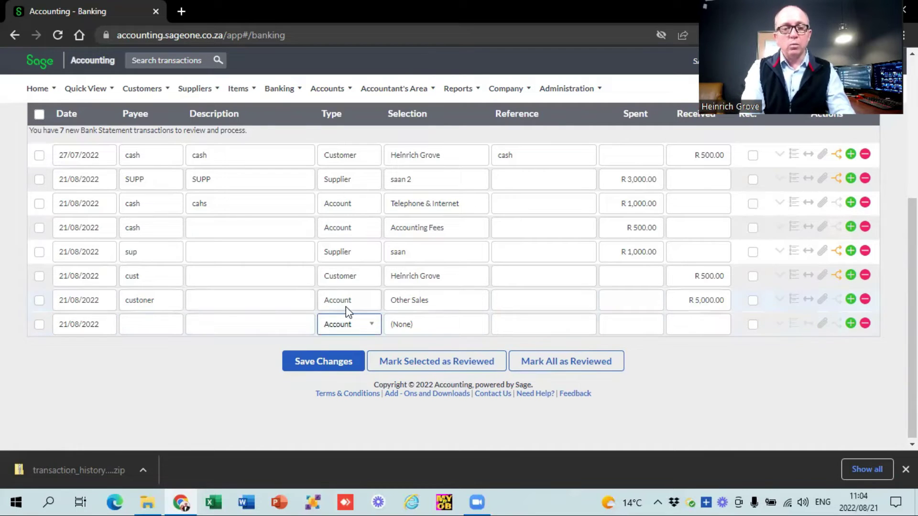
pyautogui.click(371, 324)
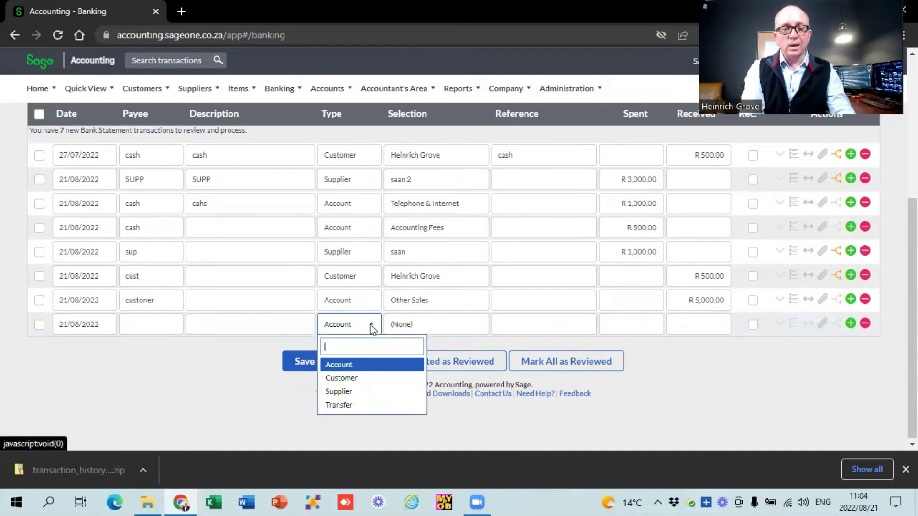
pyautogui.click(347, 407)
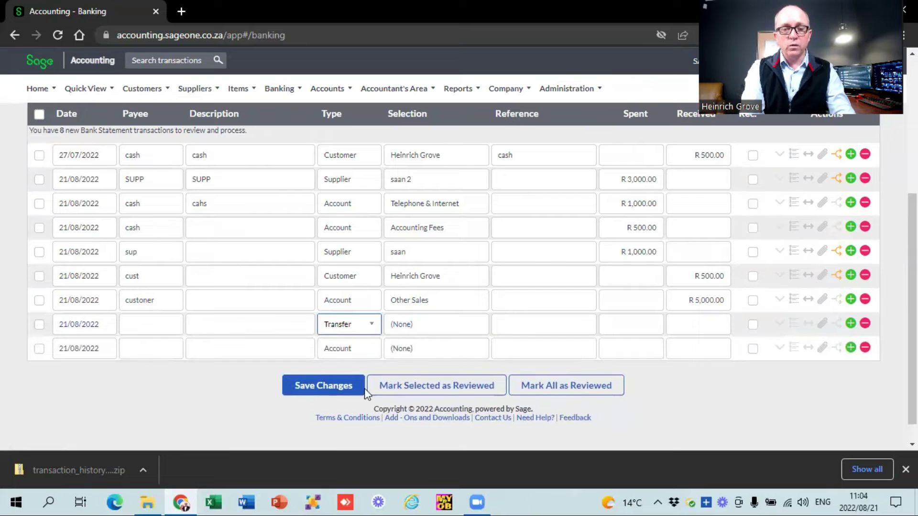
pyautogui.click(460, 330)
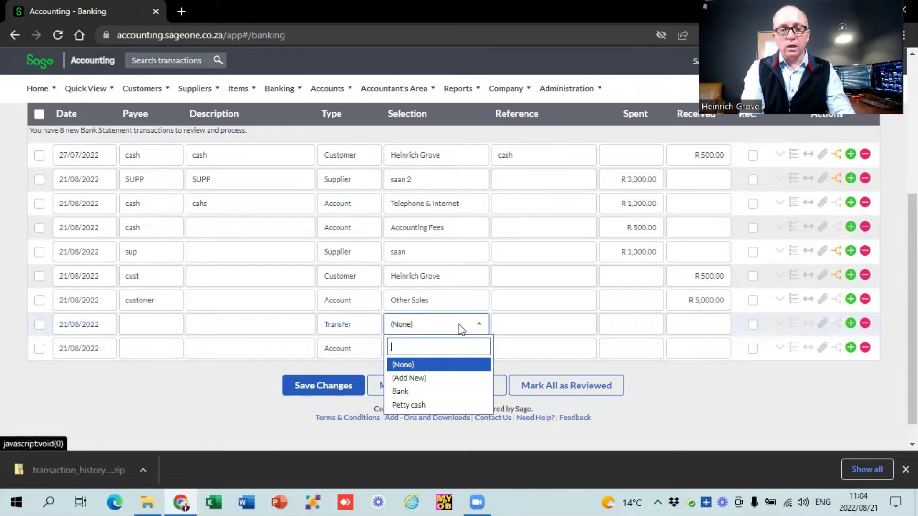
pyautogui.click(432, 407)
# Step: Enter 1000 as the reference of the Petty cash transfer and save the changes
pyautogui.press('Tab')
pyautogui.press('Tab')
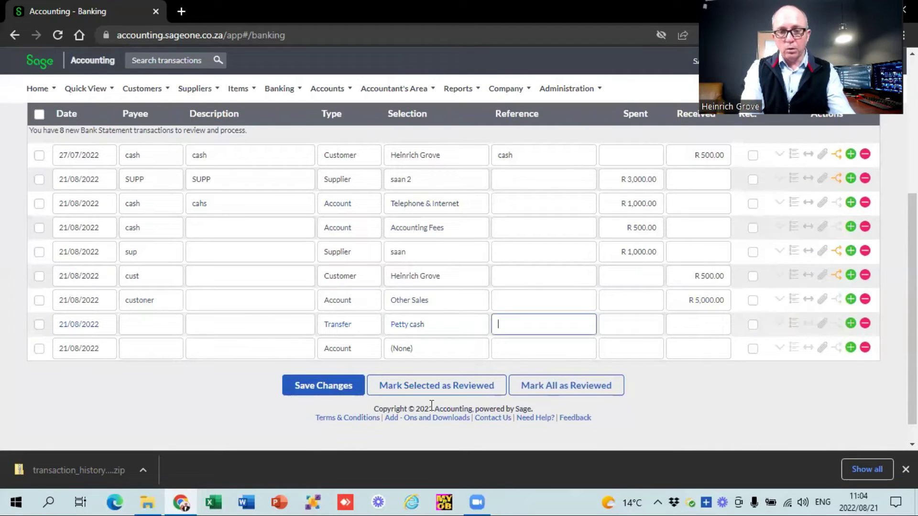
pyautogui.click(572, 328)
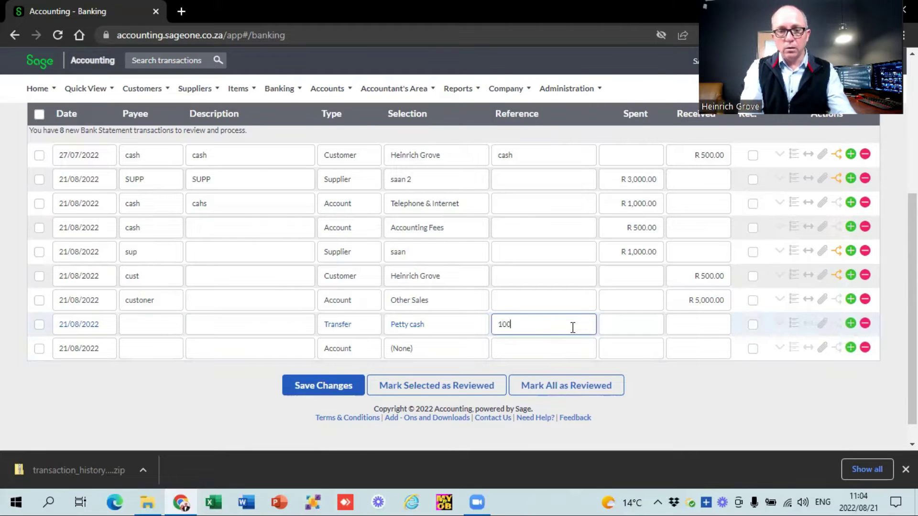
pyautogui.press('Tab')
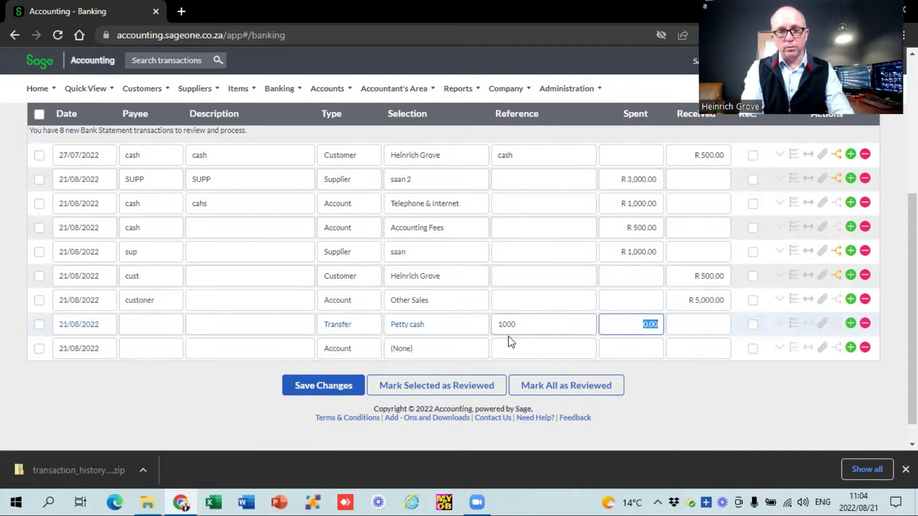
pyautogui.click(326, 382)
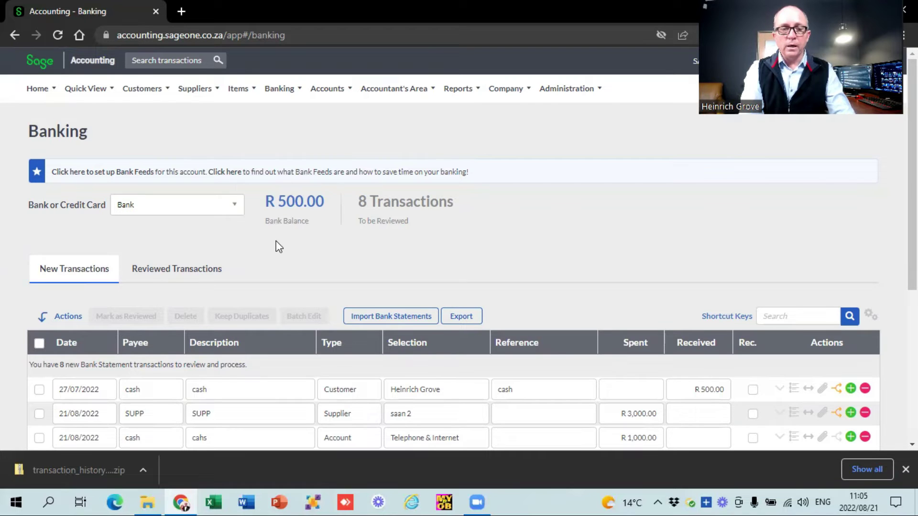
# Step: Switch to the Petty cash account and check the transfer line from Bank
pyautogui.click(231, 202)
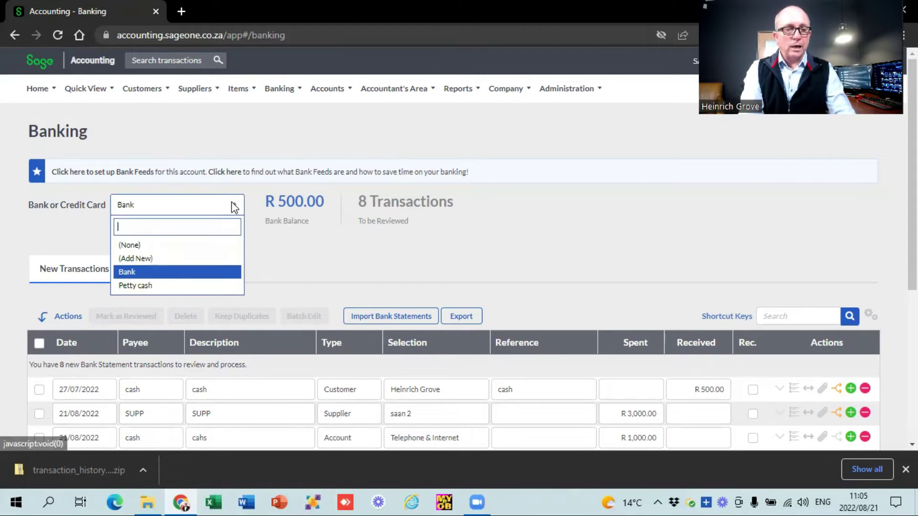
pyautogui.click(169, 286)
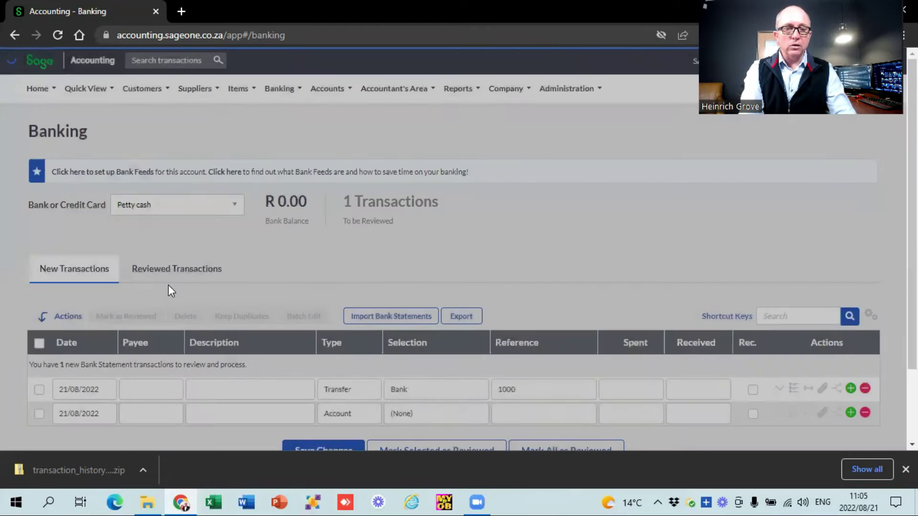
pyautogui.scroll(-2, 168, 285)
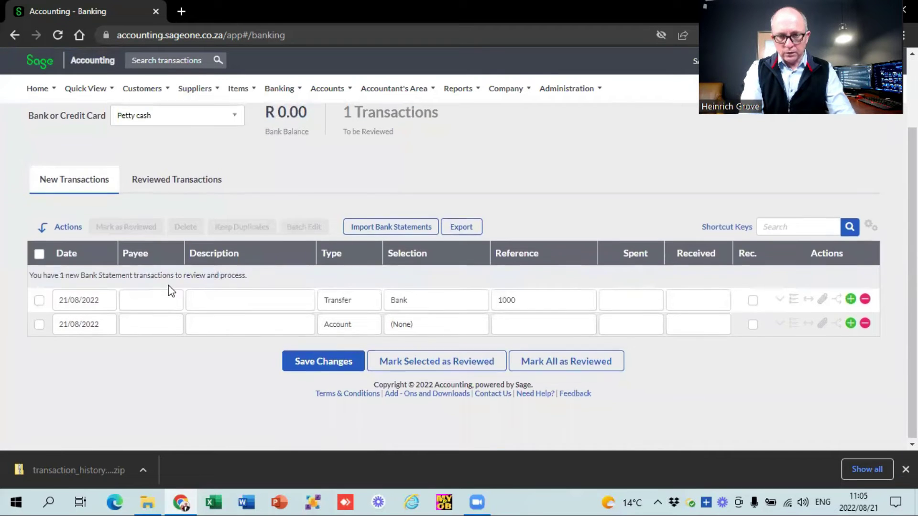
pyautogui.scroll(2, 169, 291)
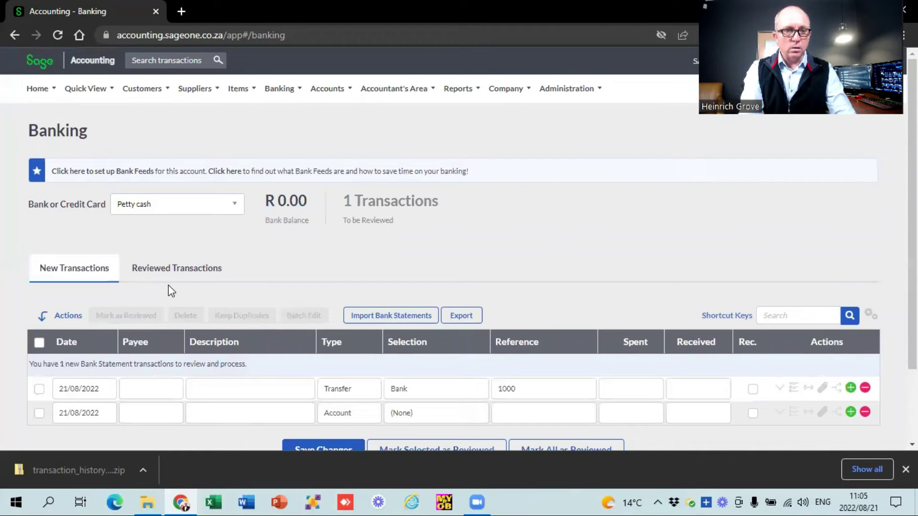
# Step: Return to the Bank account, enter R 1,000.00 spent on the Petty cash transfer line and save the changes
pyautogui.click(233, 205)
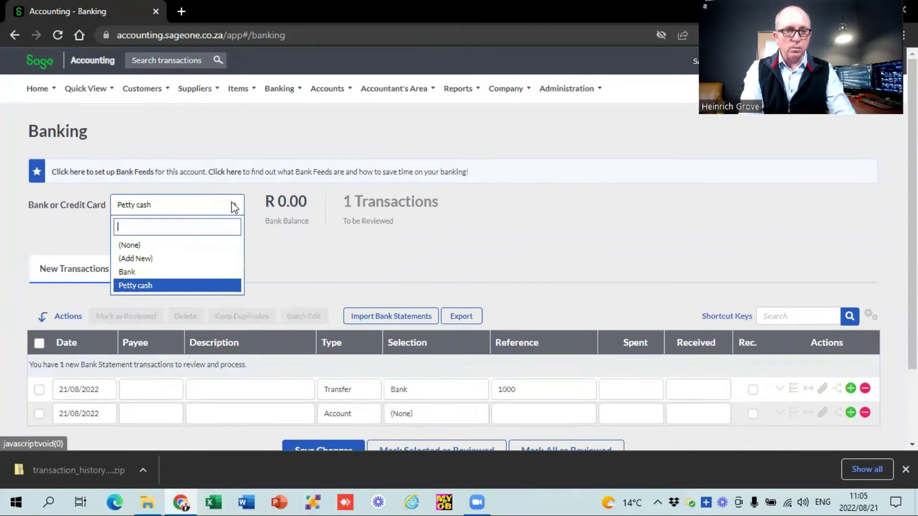
pyautogui.click(173, 270)
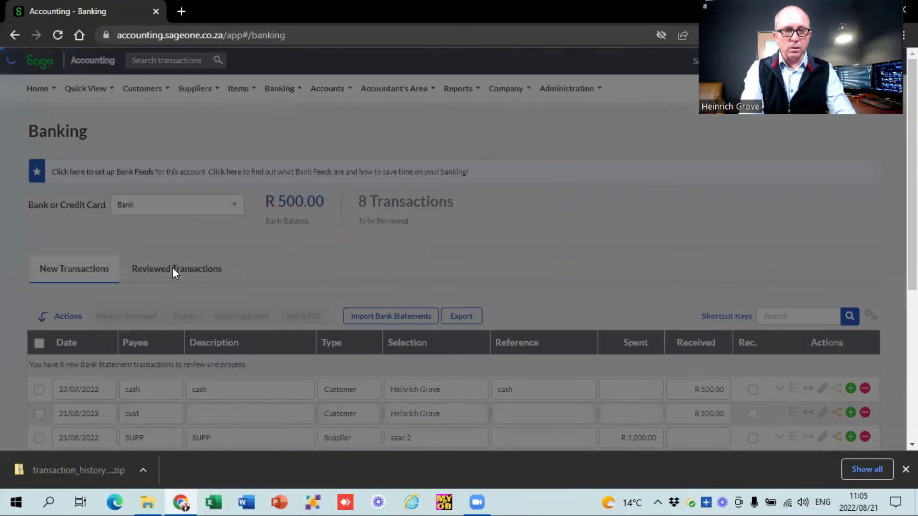
pyautogui.scroll(-5, 174, 273)
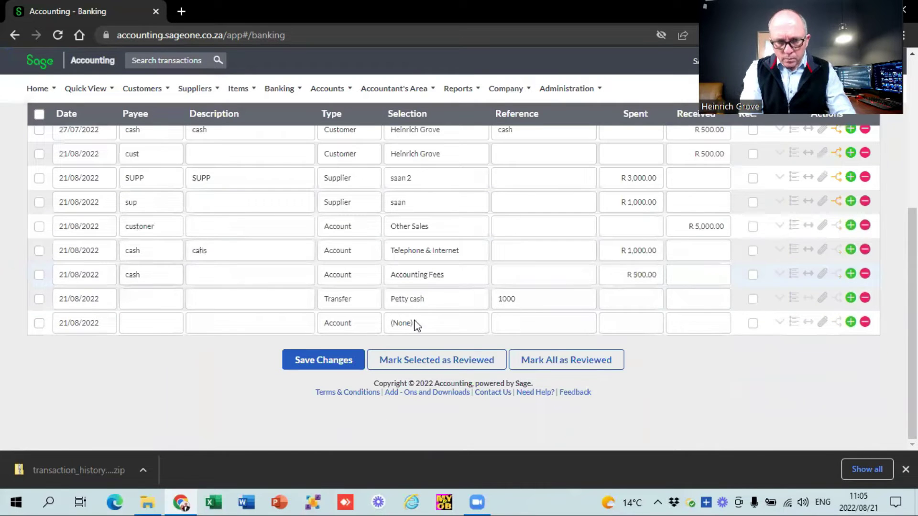
pyautogui.click(616, 298)
pyautogui.write('1,')
pyautogui.write('000')
pyautogui.press('Tab')
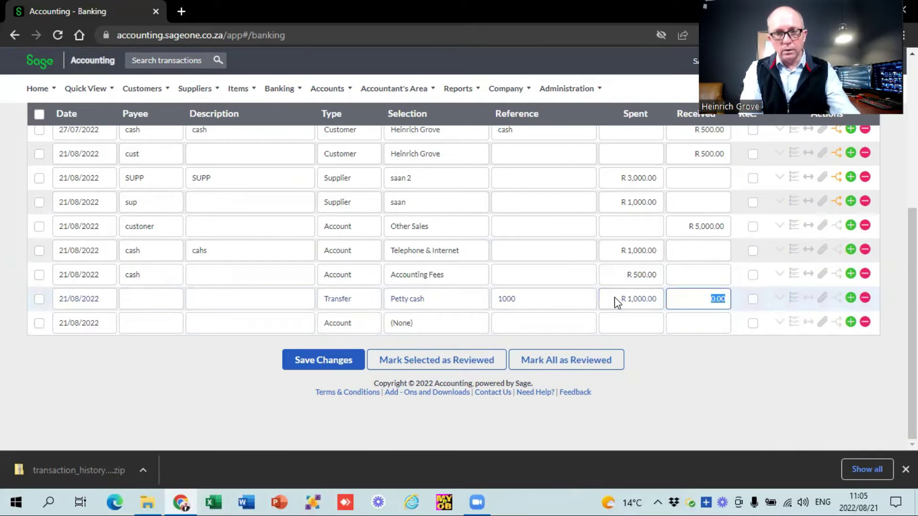
pyautogui.click(330, 365)
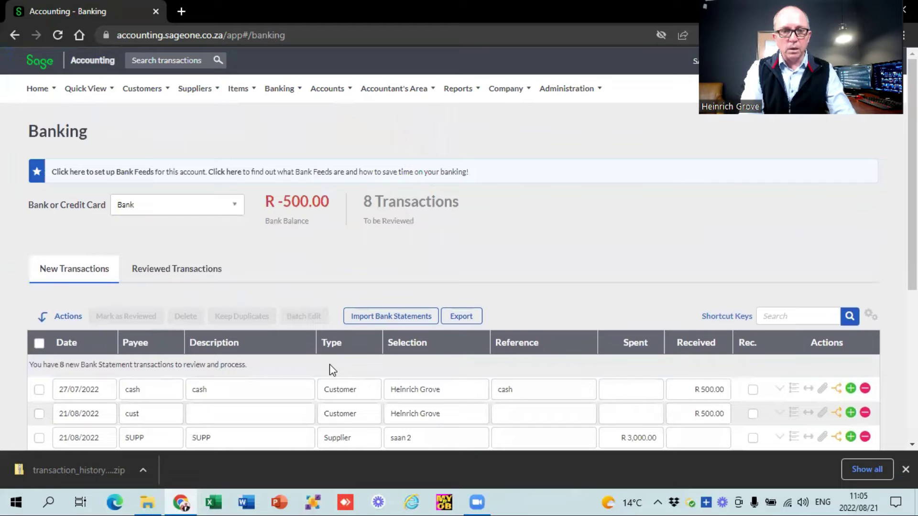
# Step: Reopen the Petty cash account and examine its balance and the received amount of the transfer from Bank
pyautogui.click(236, 206)
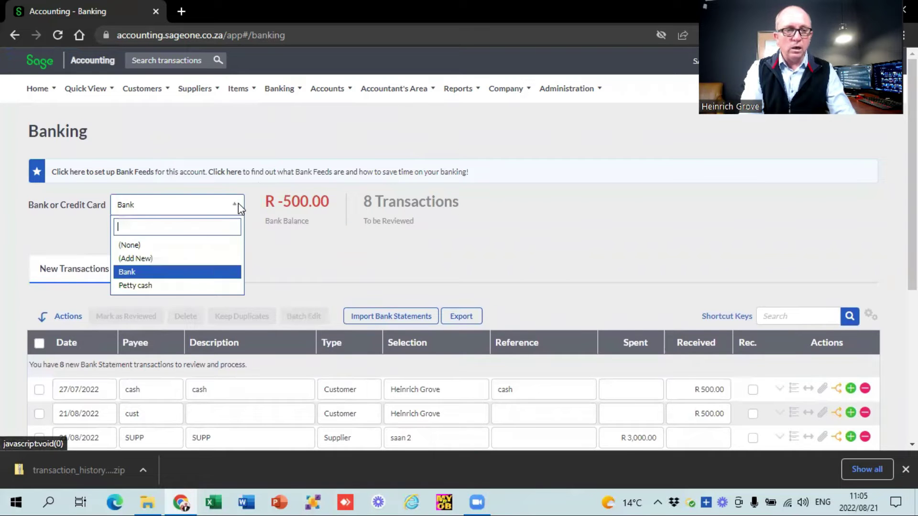
pyautogui.click(167, 289)
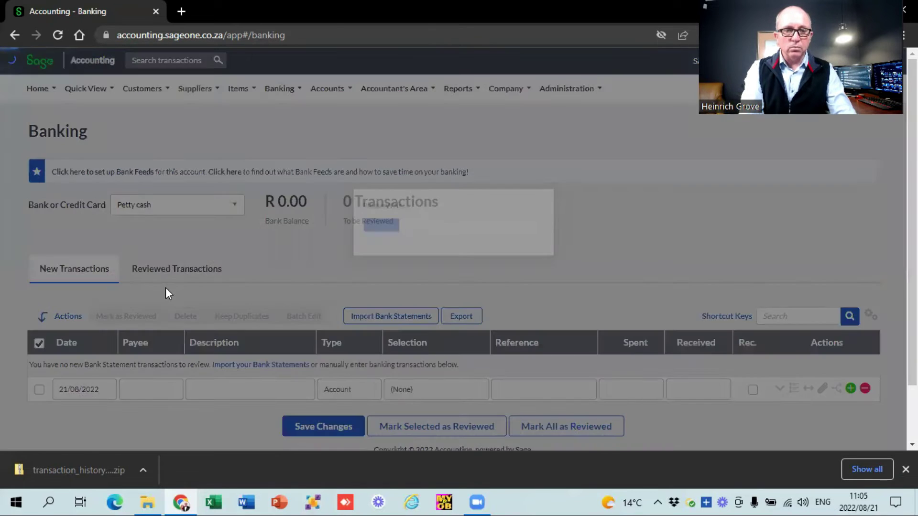
pyautogui.scroll(-2, 167, 293)
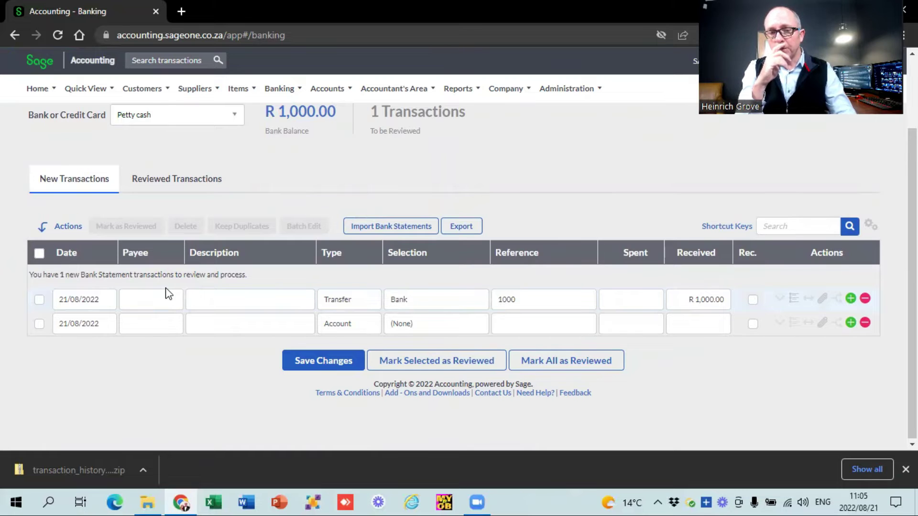
# Step: Switch back to the Bank account and open the file import details for bank statements
pyautogui.click(232, 116)
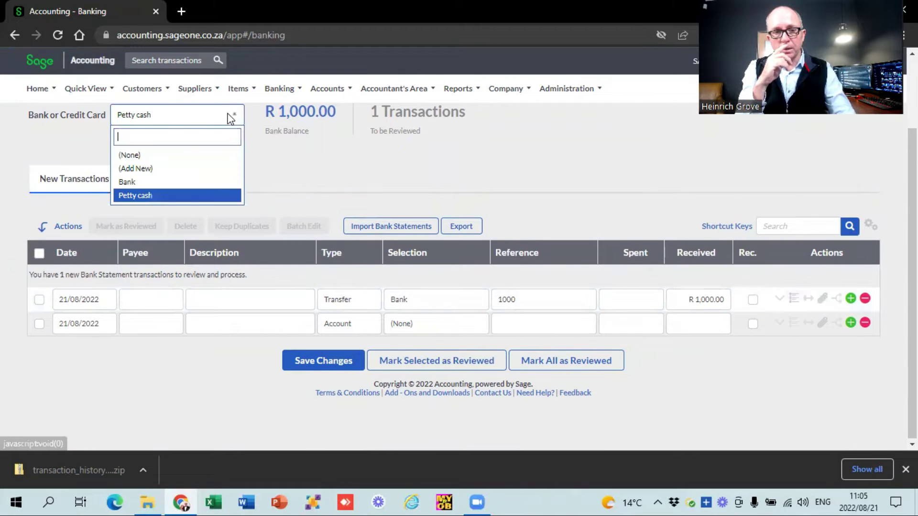
pyautogui.click(173, 182)
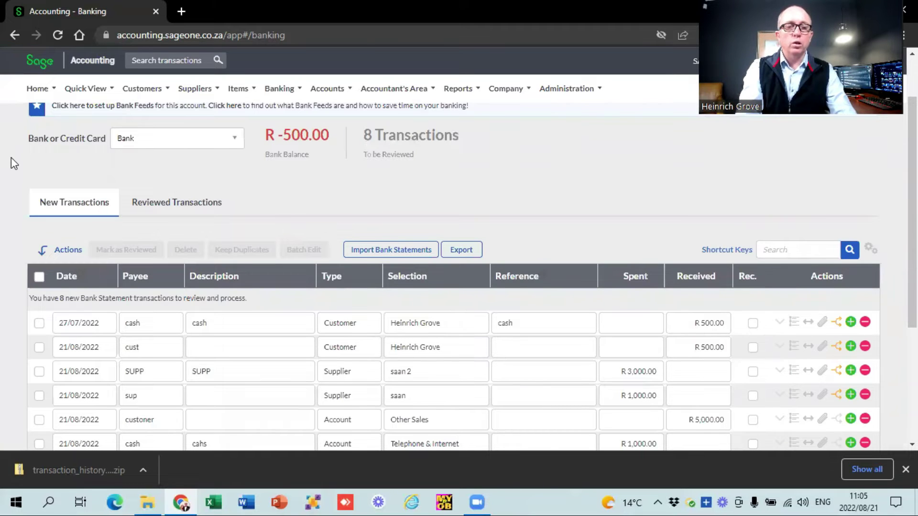
pyautogui.scroll(2, 11, 157)
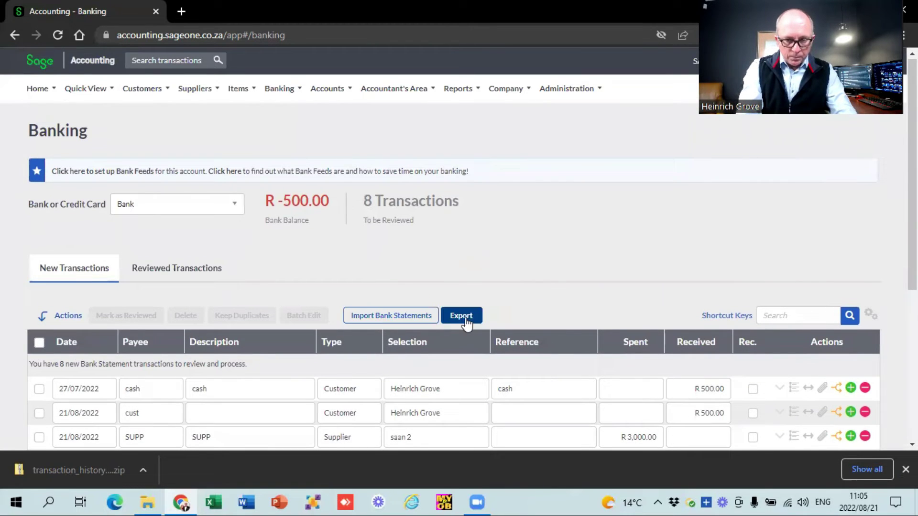
pyautogui.click(389, 317)
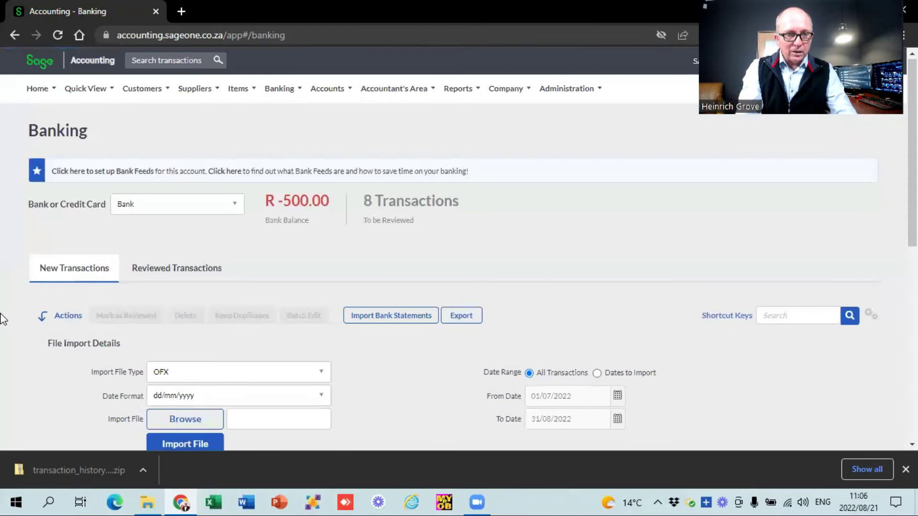
pyautogui.scroll(-5, 9, 313)
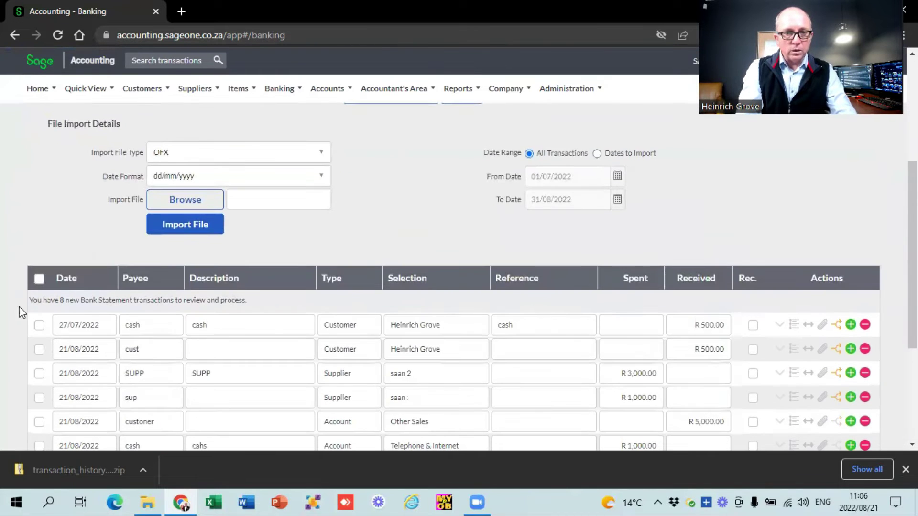
# Step: Review the import file types and set the bank statement import to CSV
pyautogui.click(322, 153)
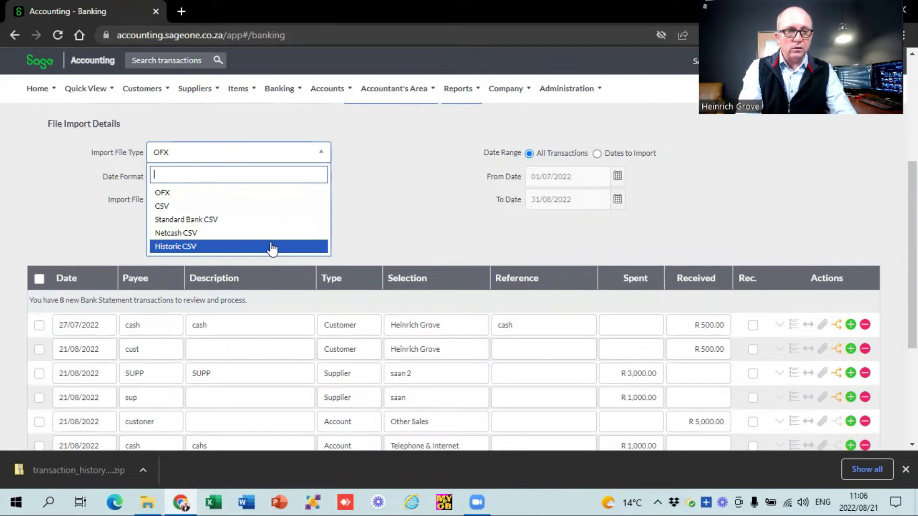
pyautogui.click(254, 194)
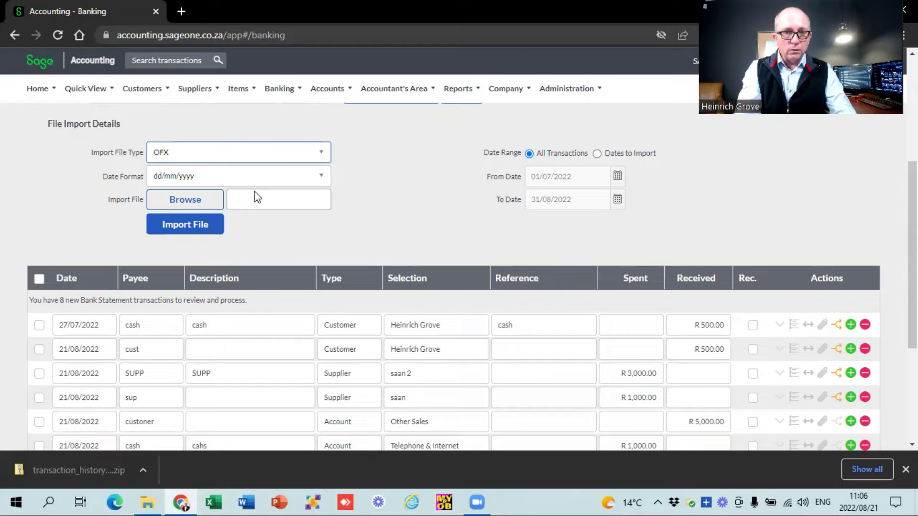
pyautogui.click(319, 154)
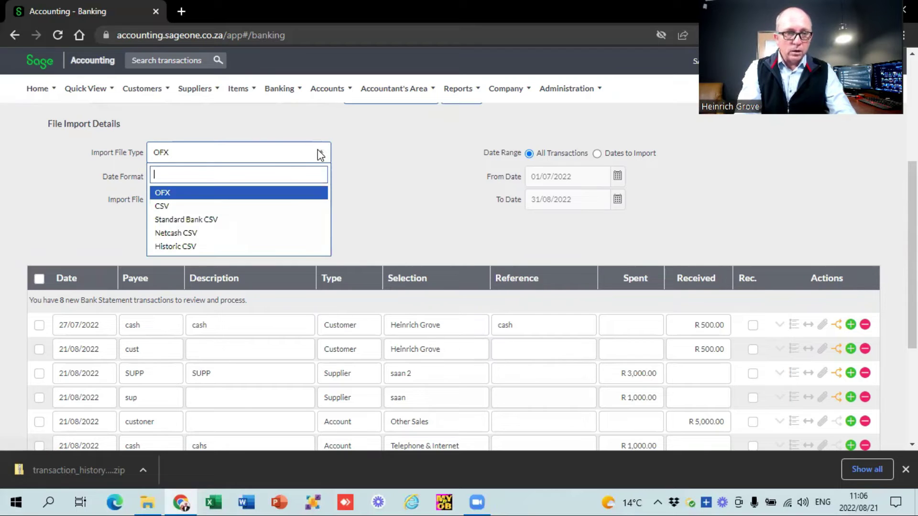
pyautogui.click(282, 206)
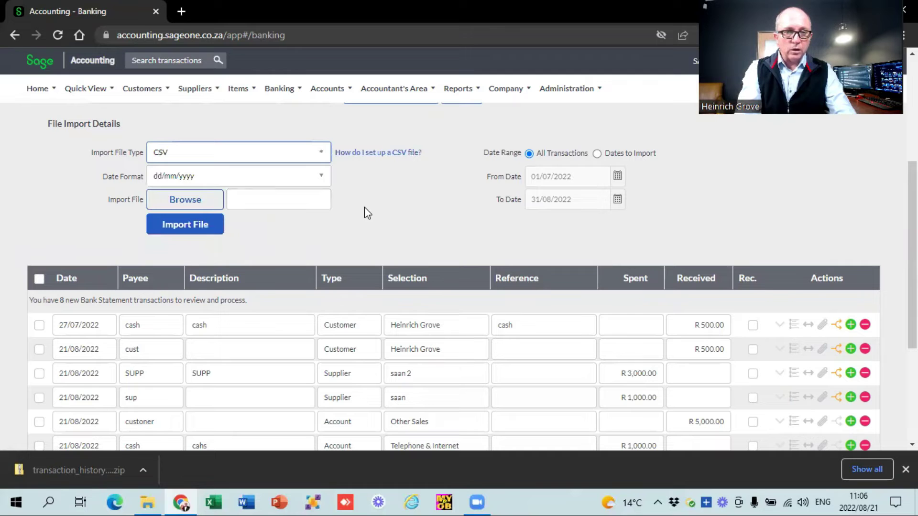
# Step: Check the help on setting up a CSV file, close it, and set the import file type to OFX
pyautogui.click(390, 153)
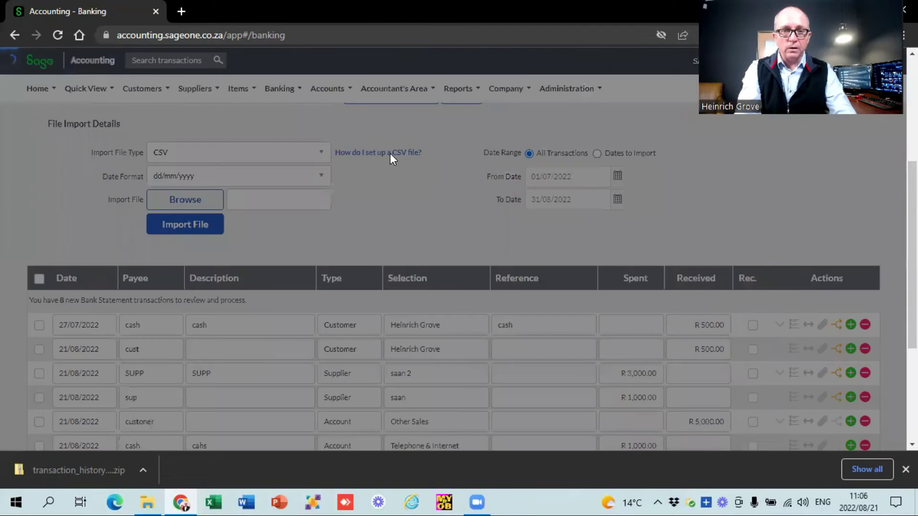
pyautogui.click(498, 56)
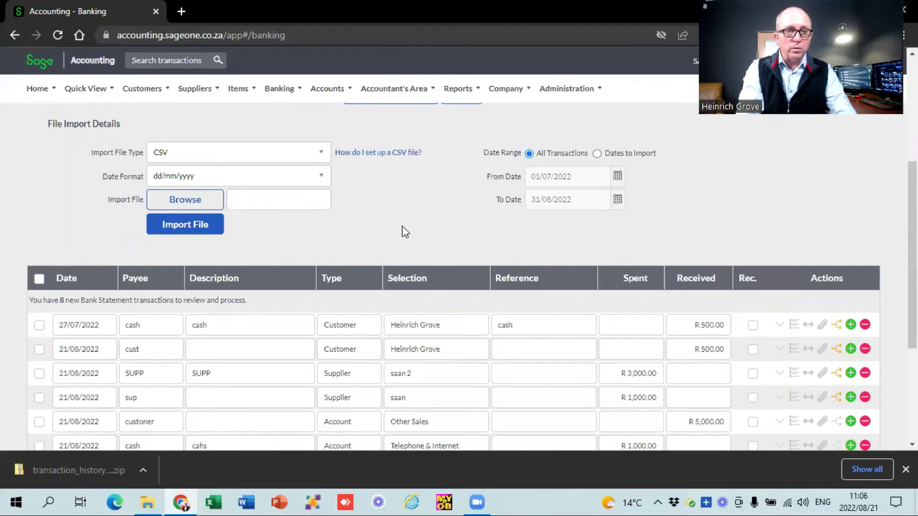
pyautogui.click(321, 152)
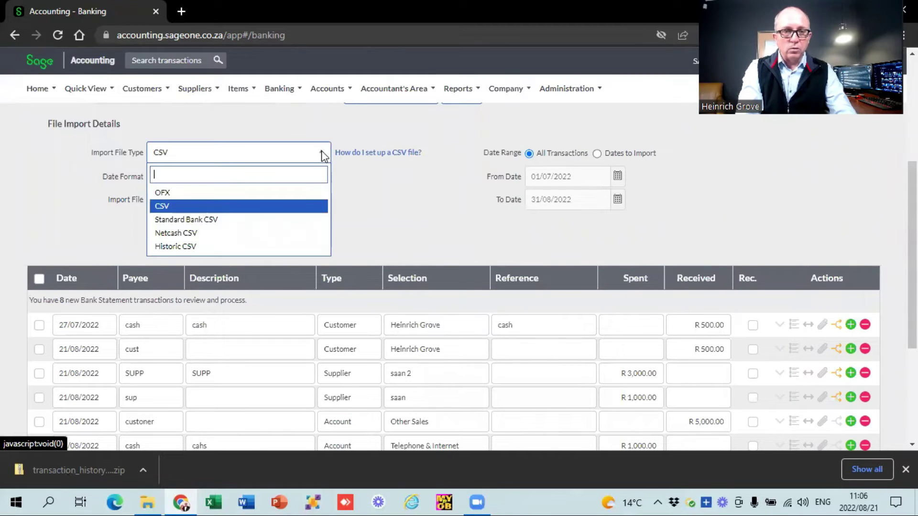
pyautogui.click(301, 193)
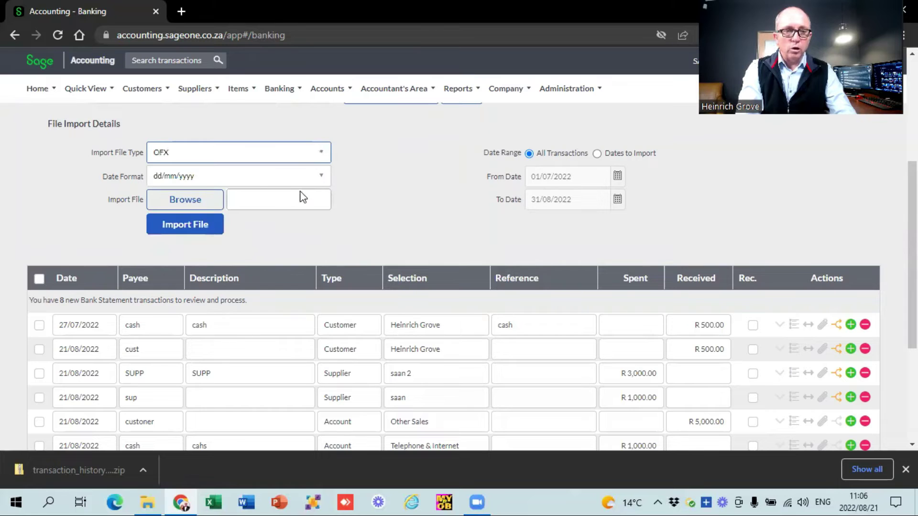
# Step: Choose Demo.ofx from the Desktop as the bank statement import file
pyautogui.click(205, 200)
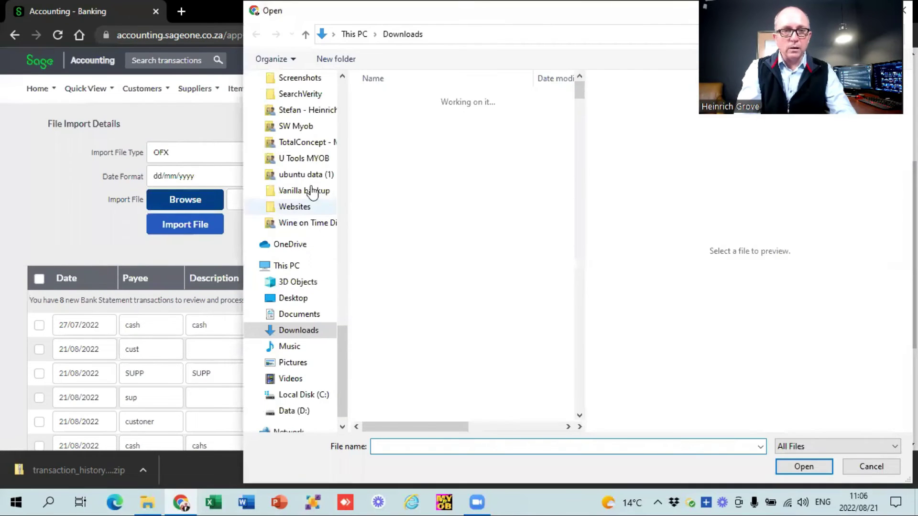
pyautogui.click(293, 299)
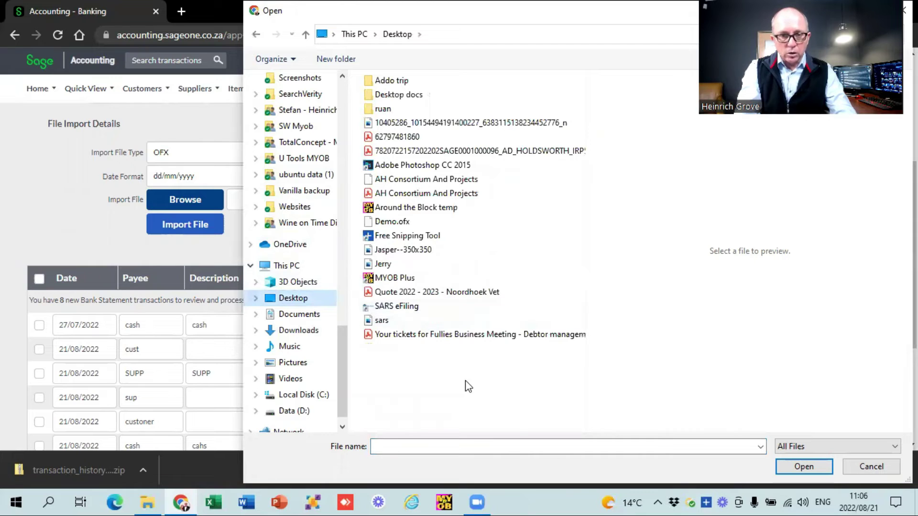
pyautogui.click(386, 226)
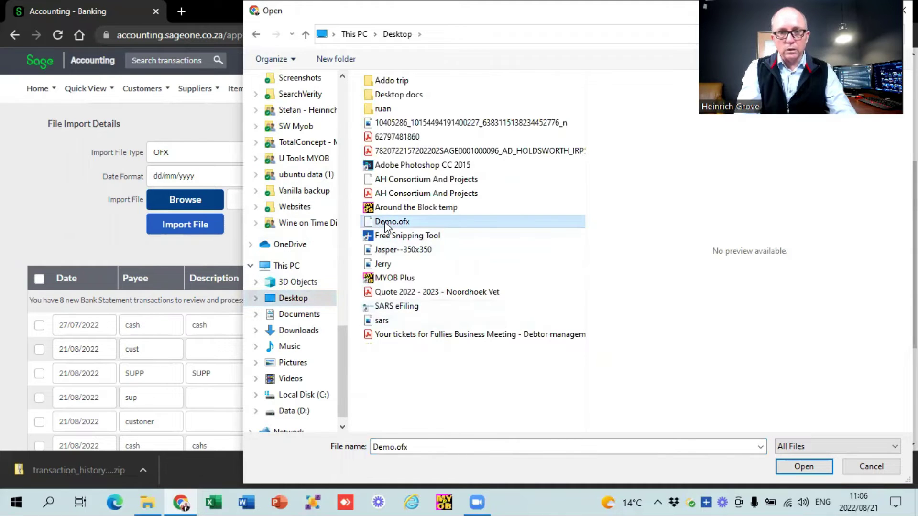
pyautogui.click(808, 471)
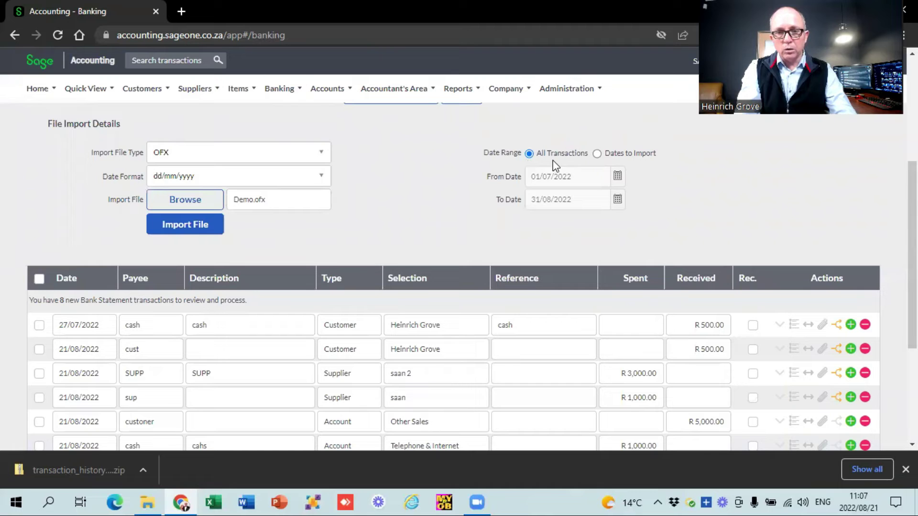
# Step: Restrict the import to dates from 16/08/2022, import the file and dismiss the import message
pyautogui.click(598, 154)
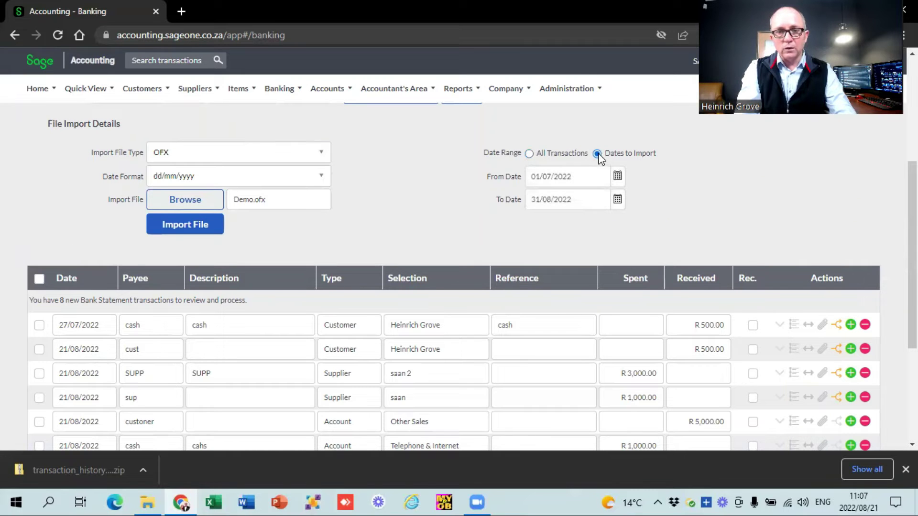
pyautogui.click(618, 177)
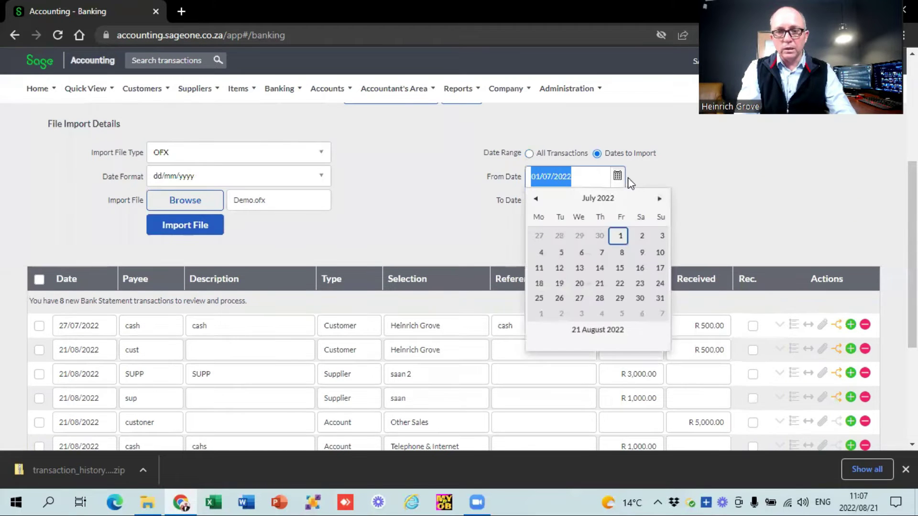
pyautogui.click(658, 200)
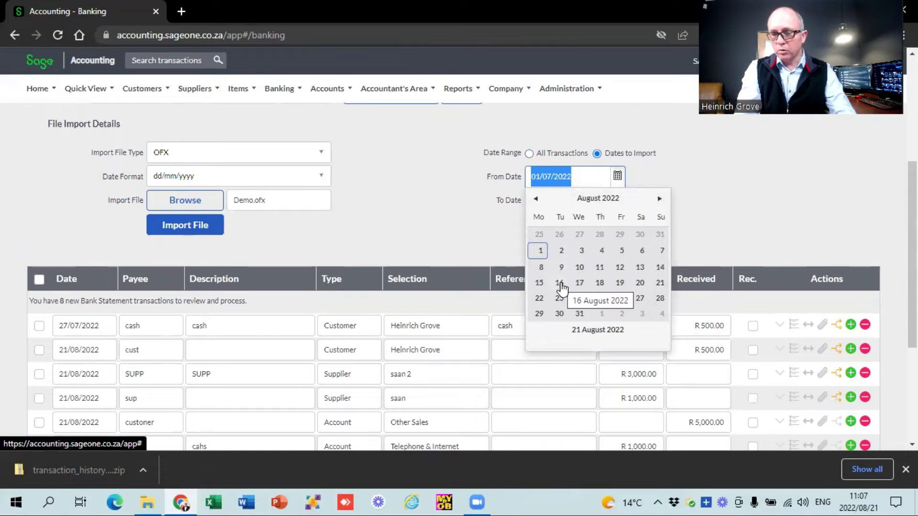
pyautogui.click(559, 283)
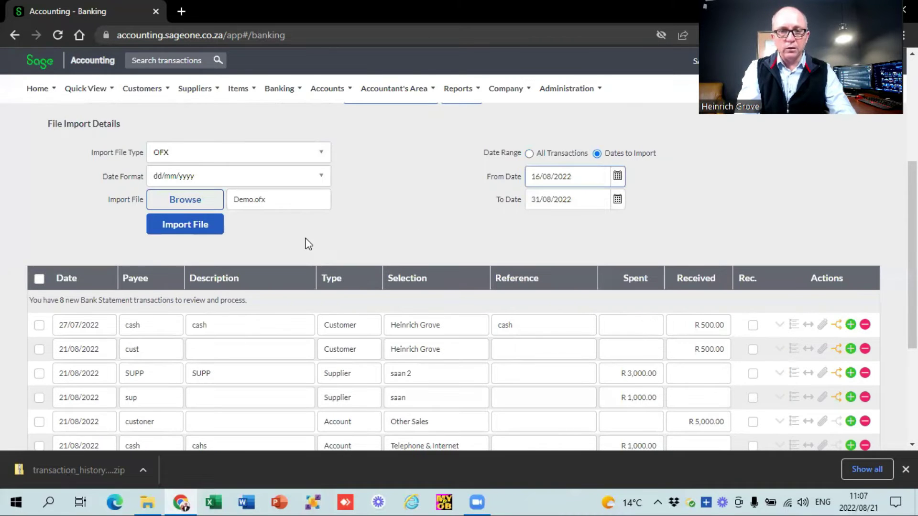
pyautogui.click(176, 231)
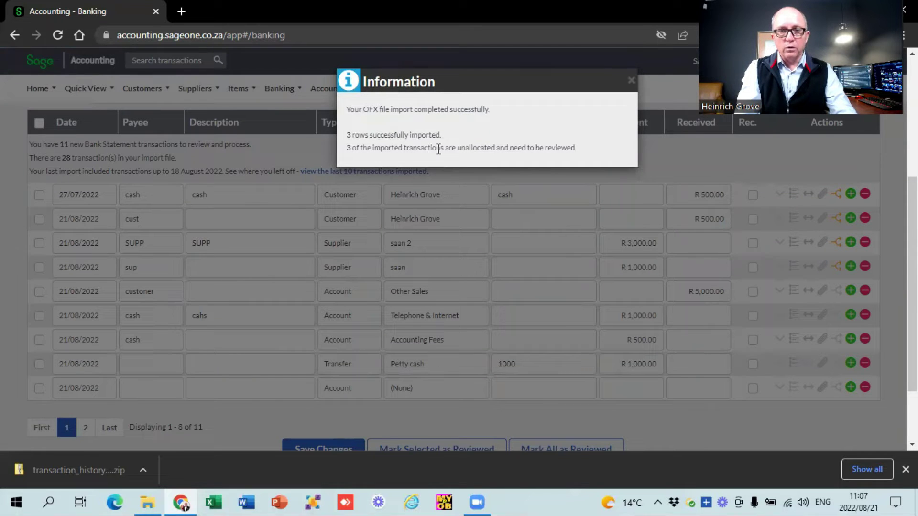
pyautogui.click(631, 81)
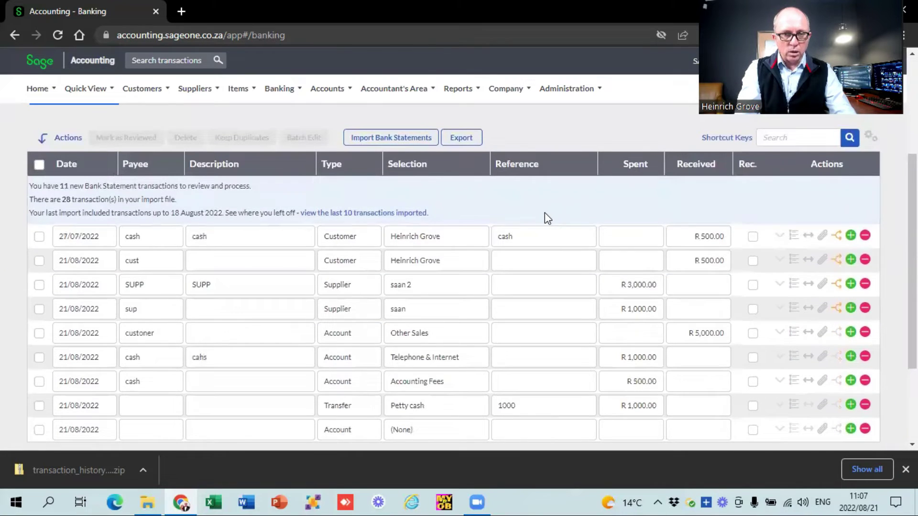
# Step: Reload the Banking page and reselect the Bank account to refresh its new transactions
pyautogui.scroll(3, 544, 215)
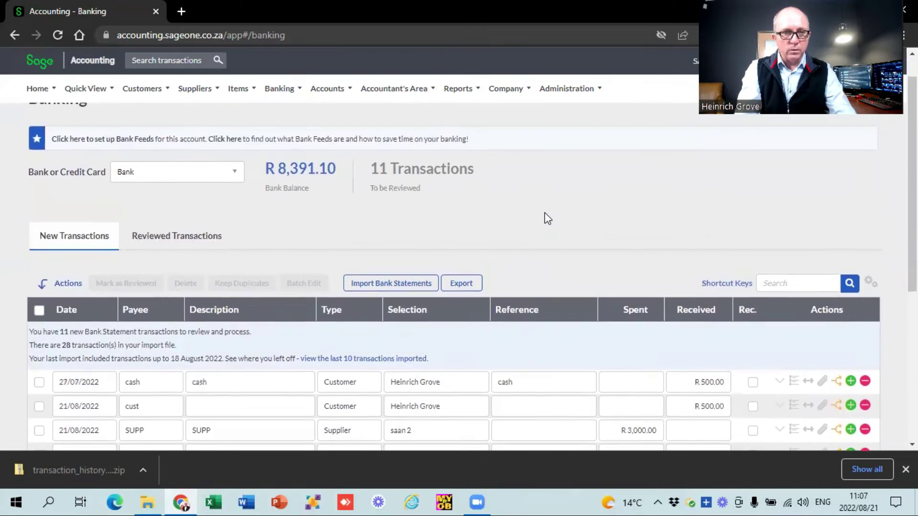
pyautogui.click(55, 34)
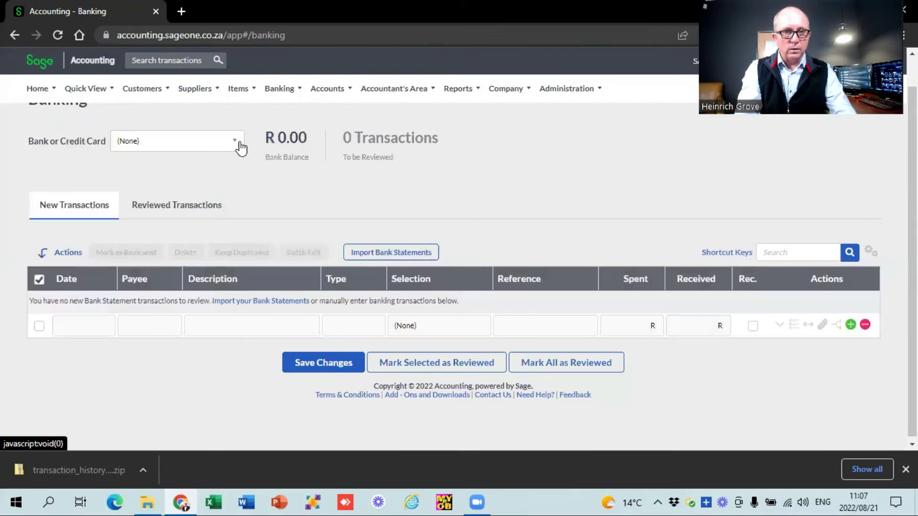
pyautogui.click(239, 142)
pyautogui.click(178, 212)
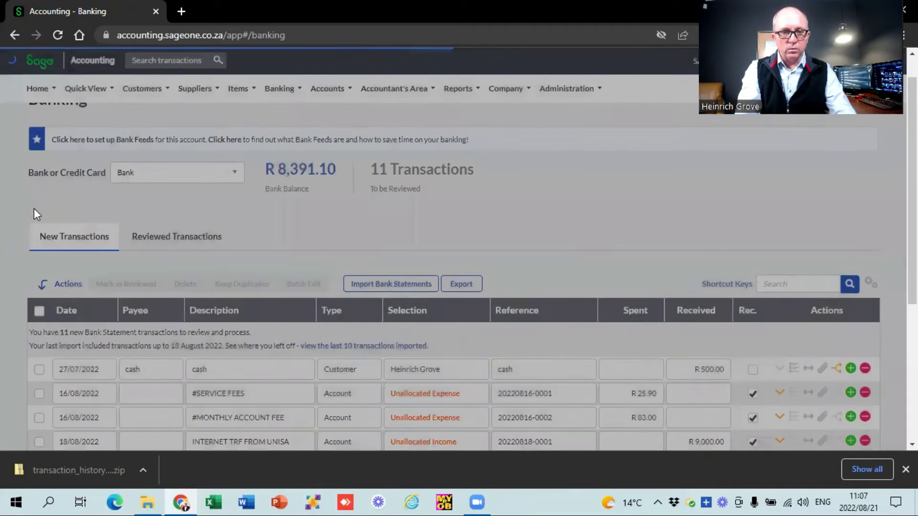
# Step: Allocate the imported #SERVICE FEES and #MONTHLY ACCOUNT FEE lines to Bank Charges
pyautogui.scroll(-3, 34, 208)
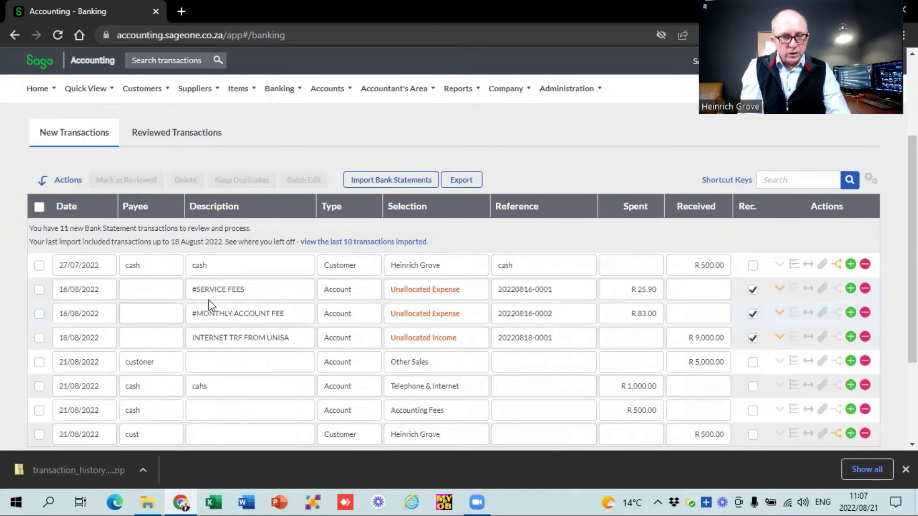
pyautogui.click(454, 292)
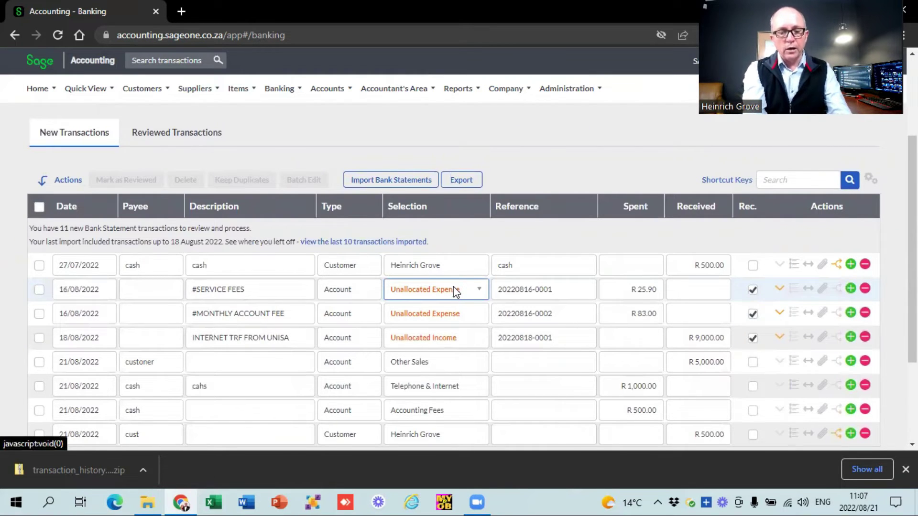
pyautogui.write('ban')
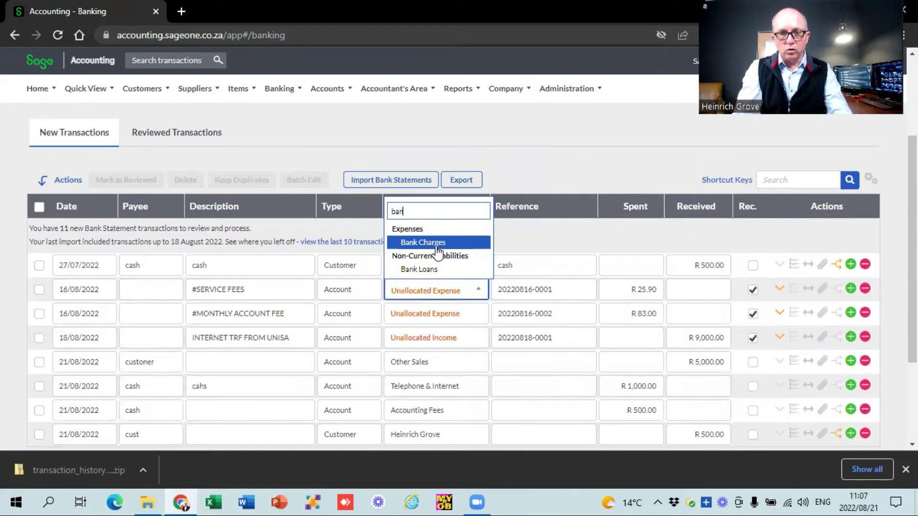
pyautogui.click(437, 249)
pyautogui.click(423, 316)
pyautogui.write('ban')
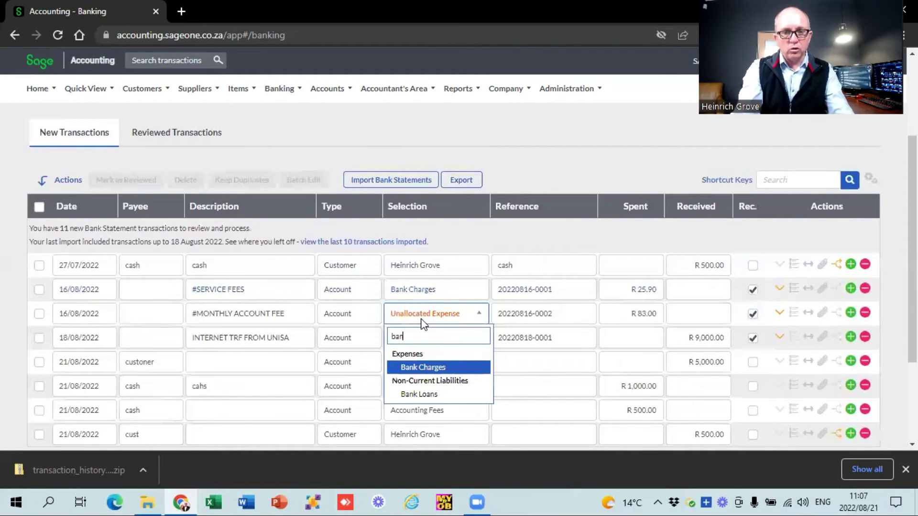
pyautogui.click(425, 367)
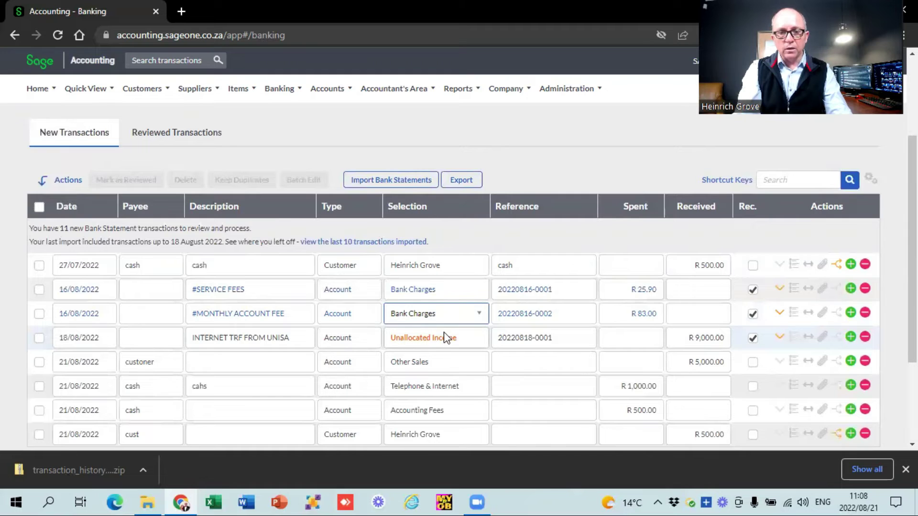
# Step: Allocate the imported INTERNET TRF FROM UNISA line to Other Sales
pyautogui.click(464, 341)
pyautogui.write('ot')
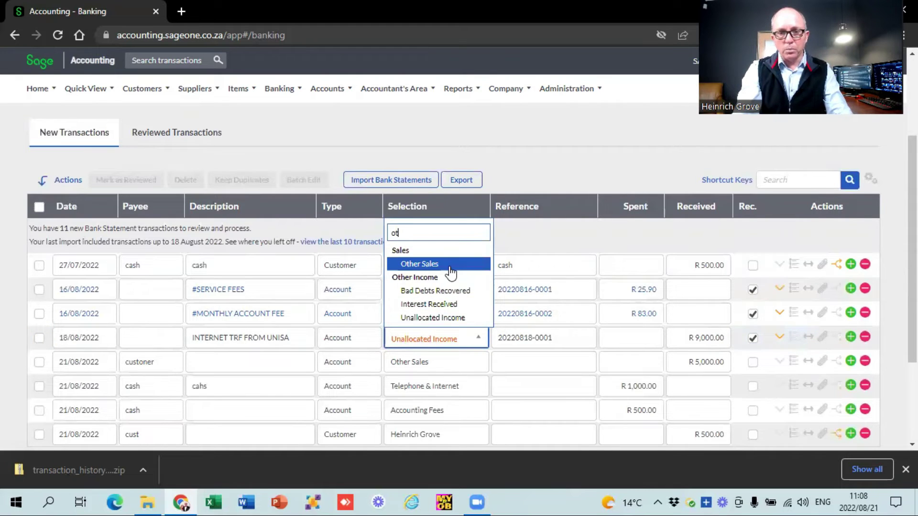
pyautogui.click(450, 267)
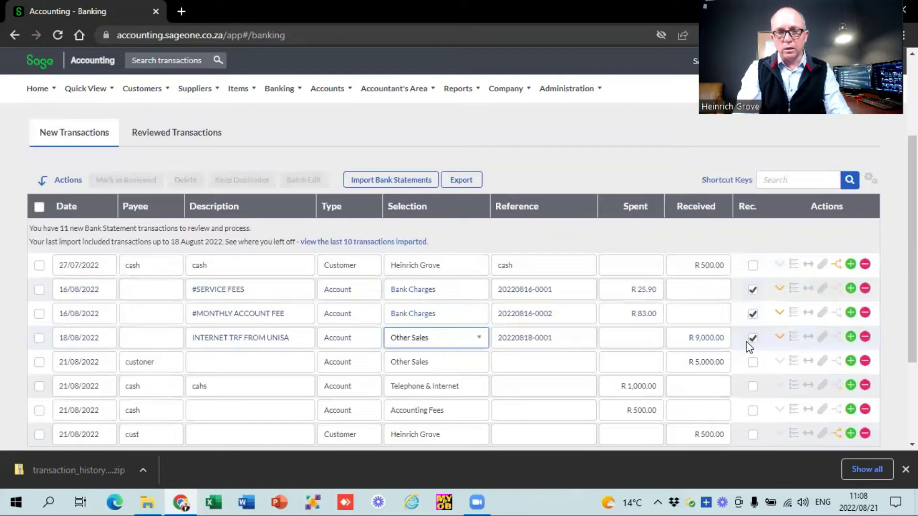
# Step: Change the INTERNET TRF FROM UNISA line to a Transfer with Petty cash and save the changes
pyautogui.click(373, 340)
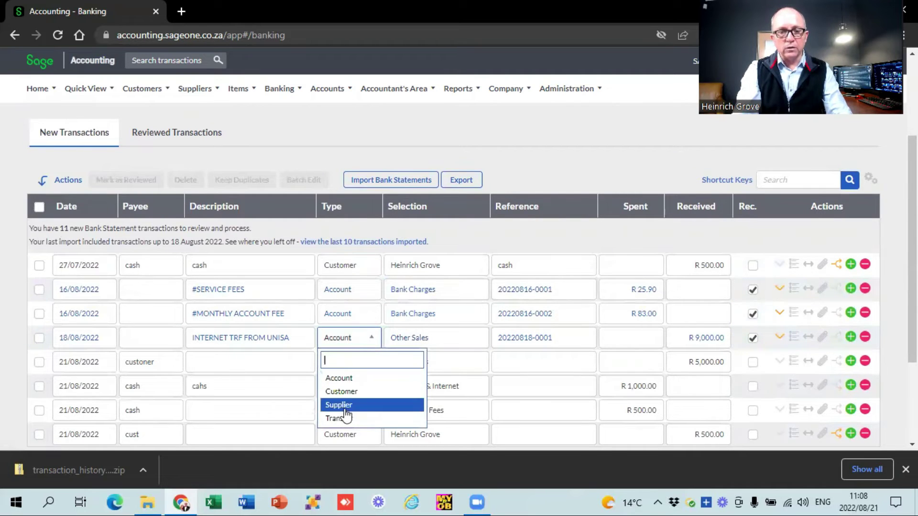
pyautogui.click(351, 419)
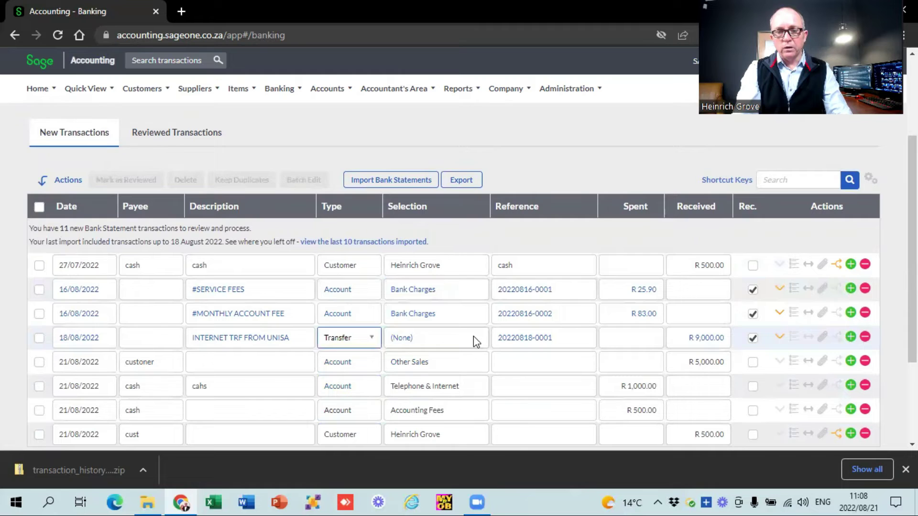
pyautogui.click(473, 337)
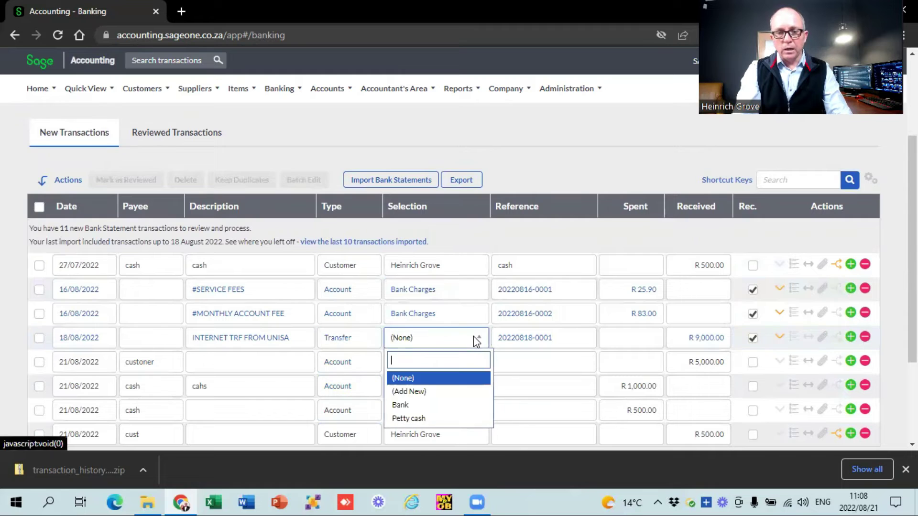
pyautogui.click(430, 419)
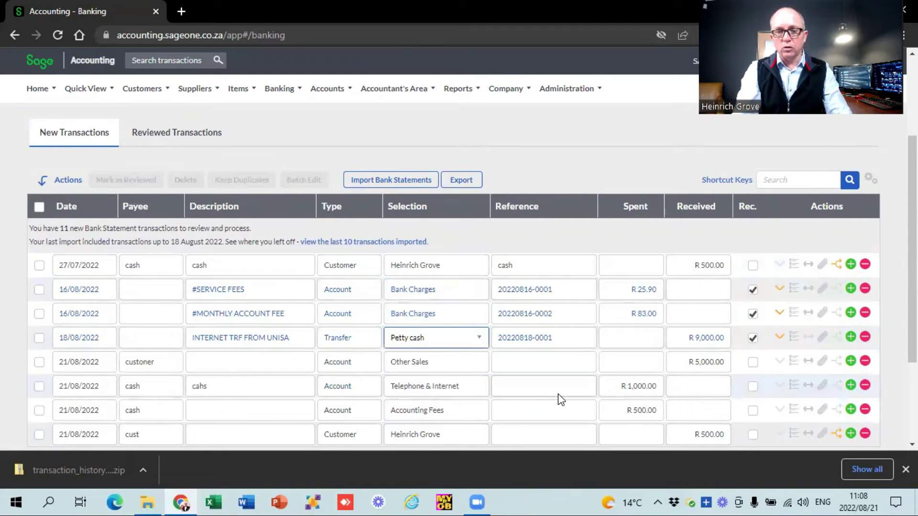
pyautogui.scroll(3, 529, 128)
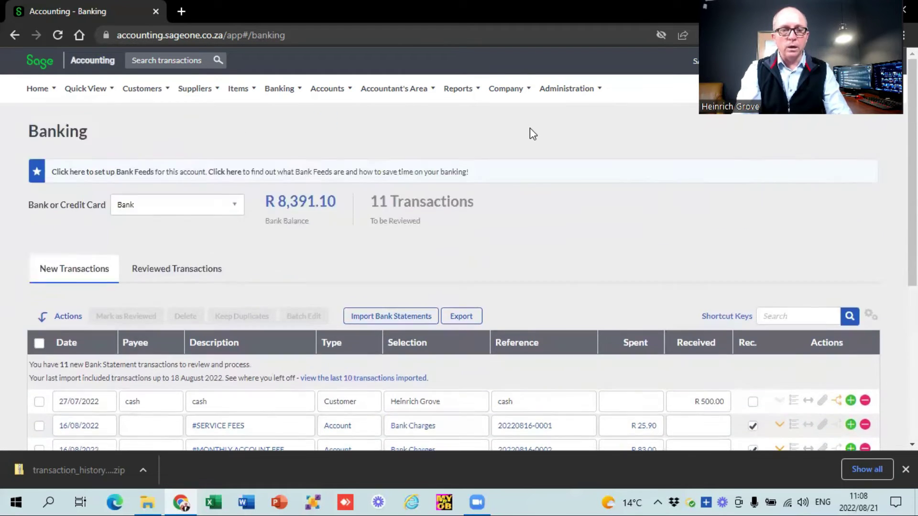
pyautogui.scroll(-5, 531, 130)
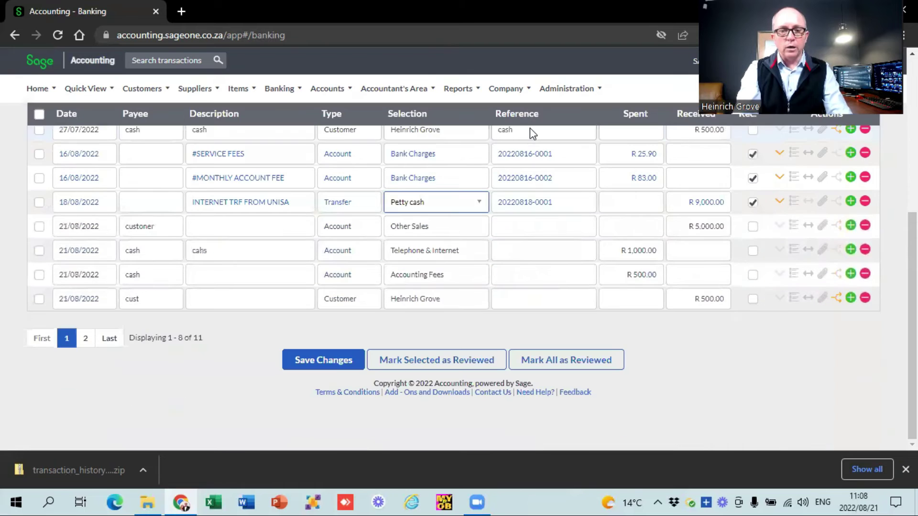
pyautogui.click(329, 360)
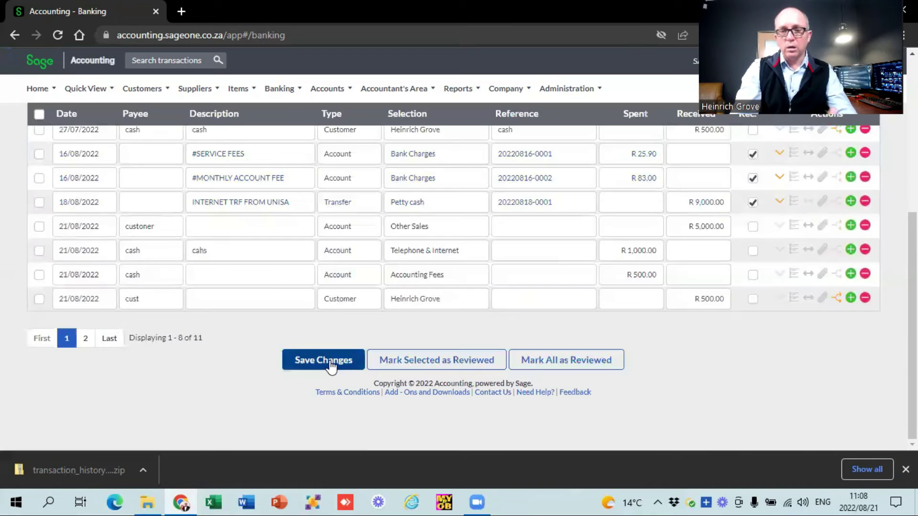
# Step: Open the Manage Bank Feeds page from the banking transaction options
pyautogui.scroll(3, 122, 383)
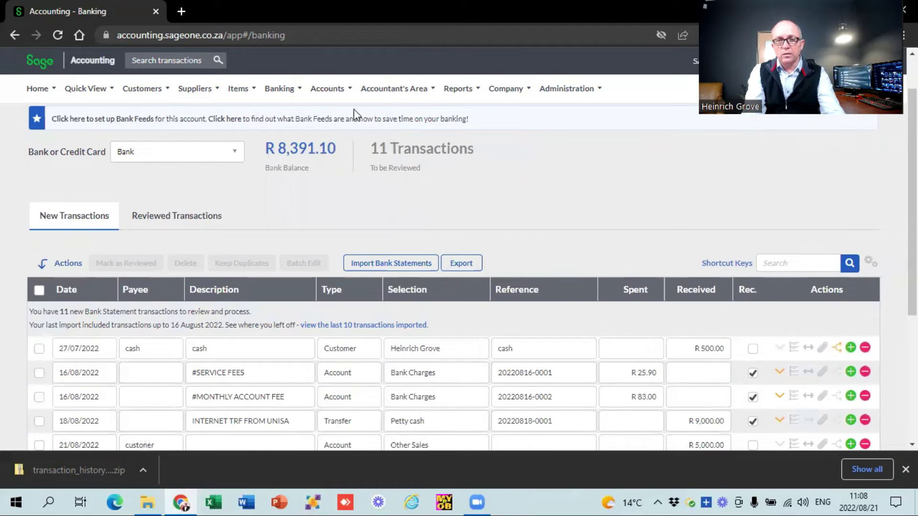
pyautogui.moveTo(316, 87)
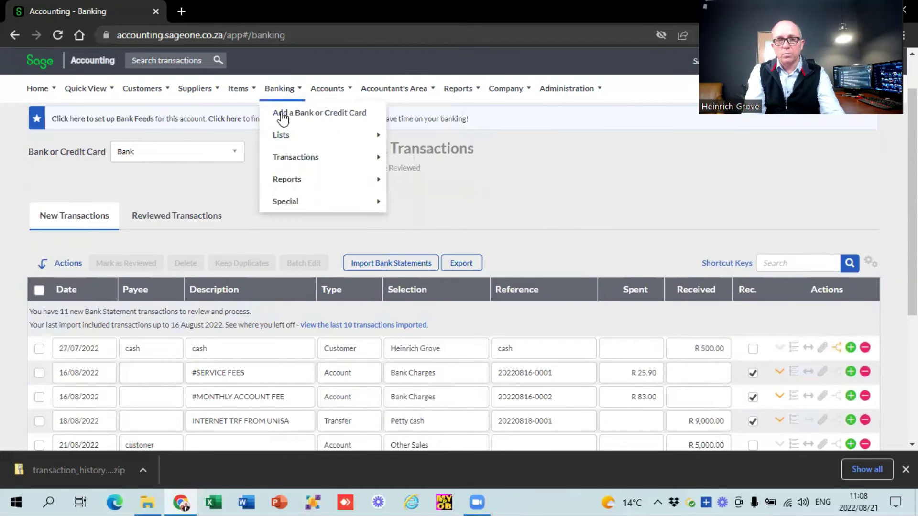
pyautogui.moveTo(299, 158)
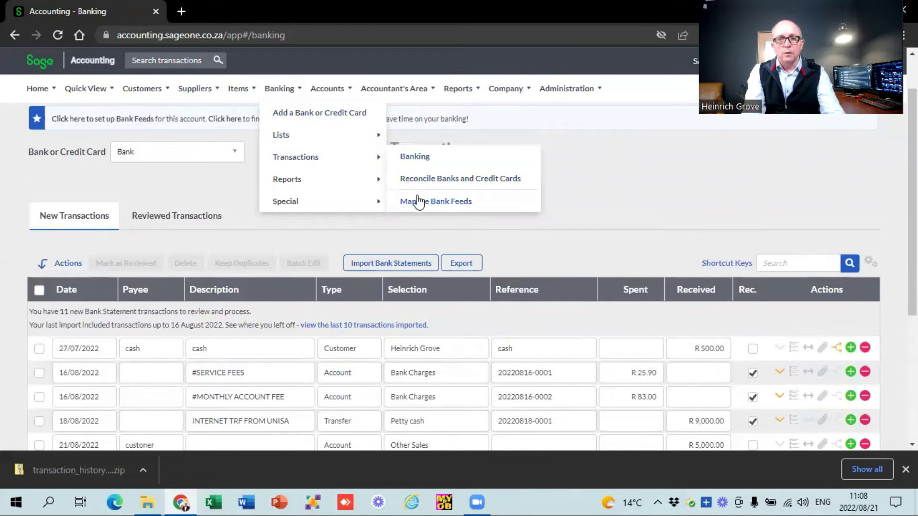
pyautogui.click(419, 203)
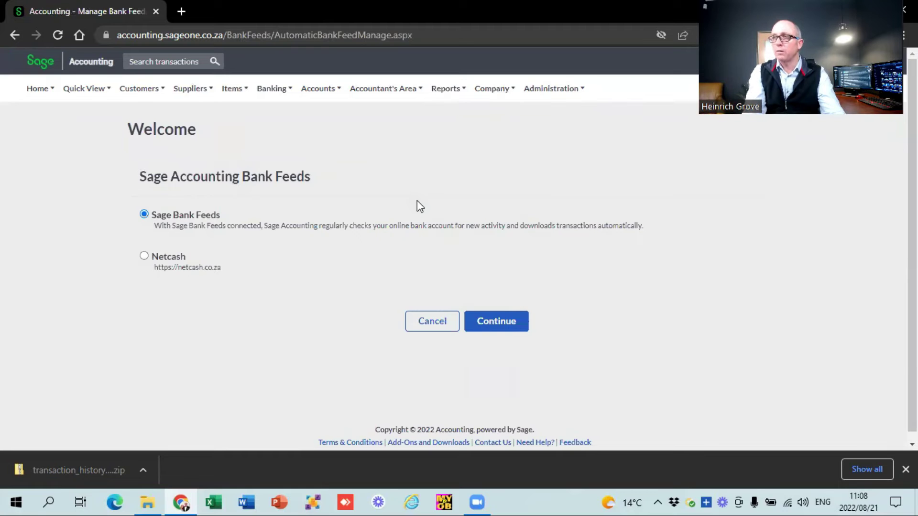
# Step: Continue with Sage Bank Feeds and accept its terms and conditions to reach the bank selection
pyautogui.click(488, 322)
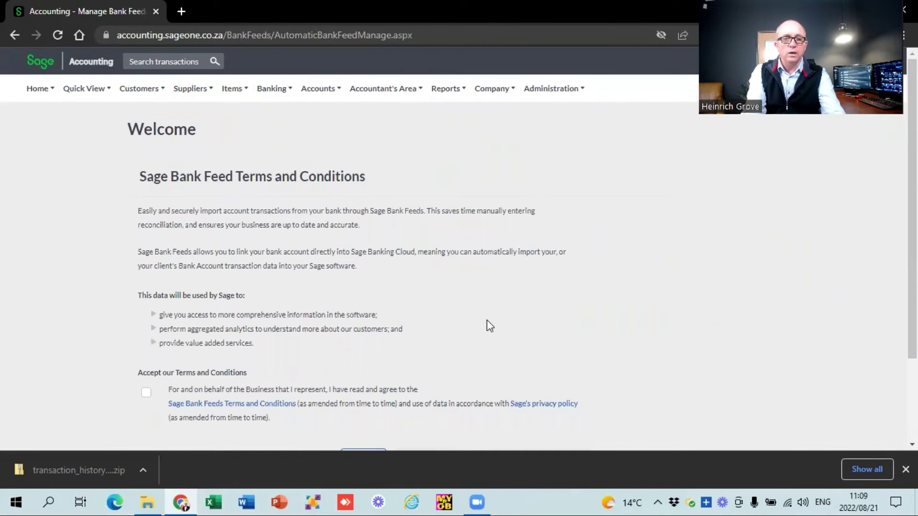
pyautogui.scroll(-2, 487, 321)
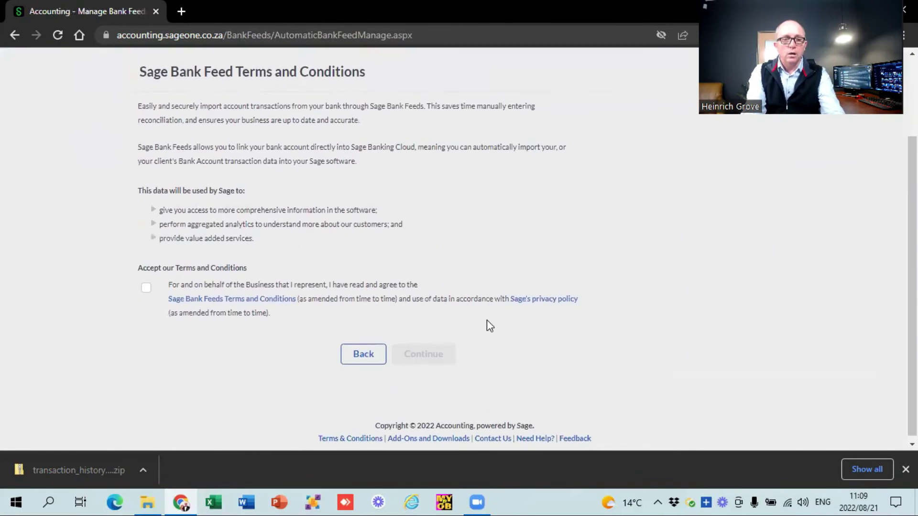
pyautogui.click(147, 289)
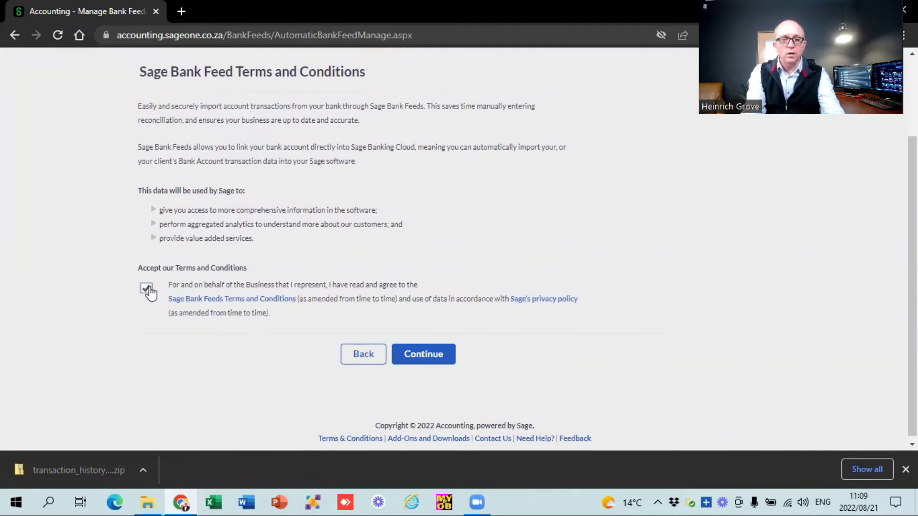
pyautogui.click(423, 356)
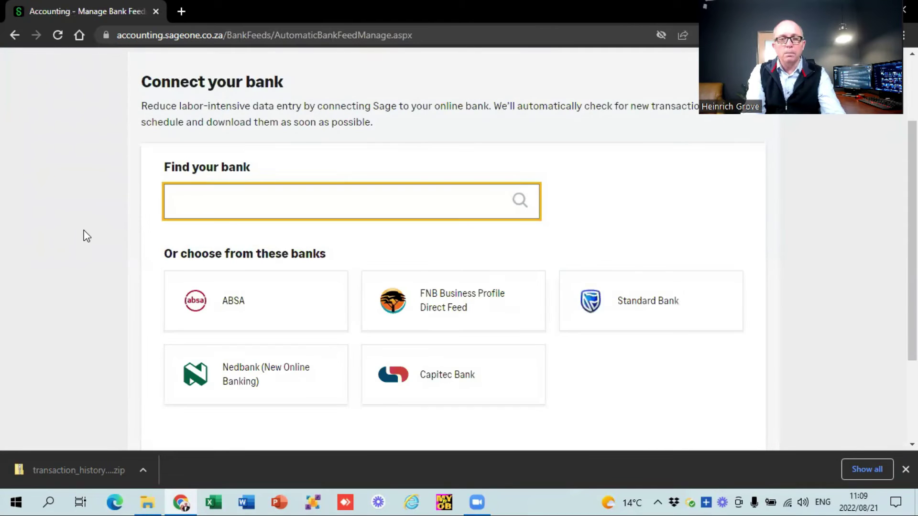
# Step: Find First National Bank by searching for "first" and continue to its online banking sign-in form
pyautogui.scroll(-1, 86, 235)
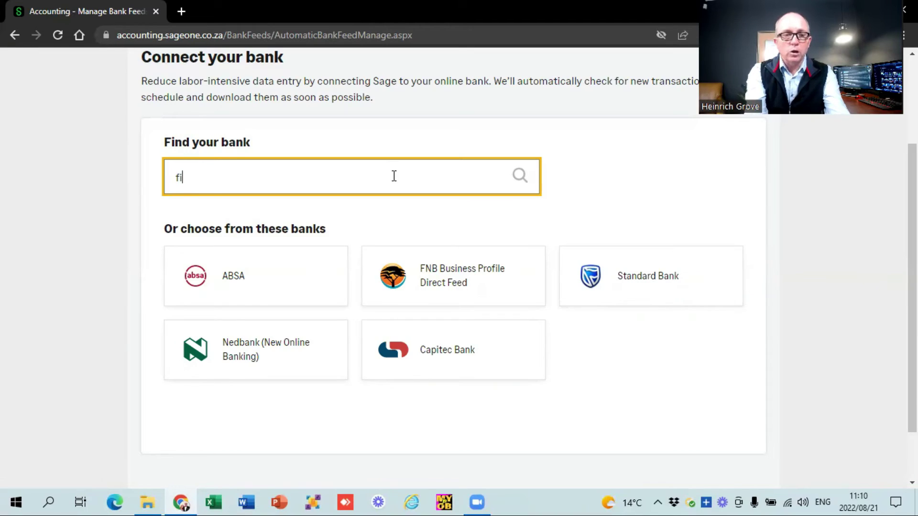
pyautogui.write('rst')
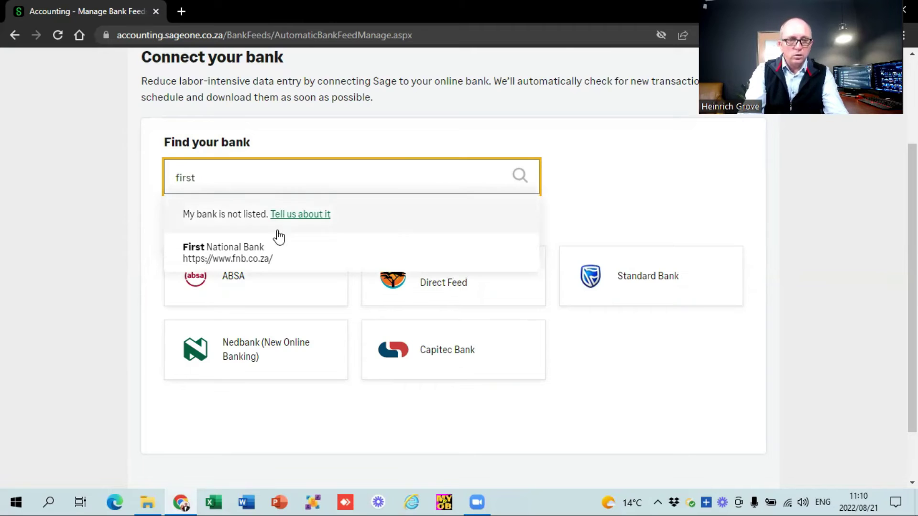
pyautogui.click(280, 253)
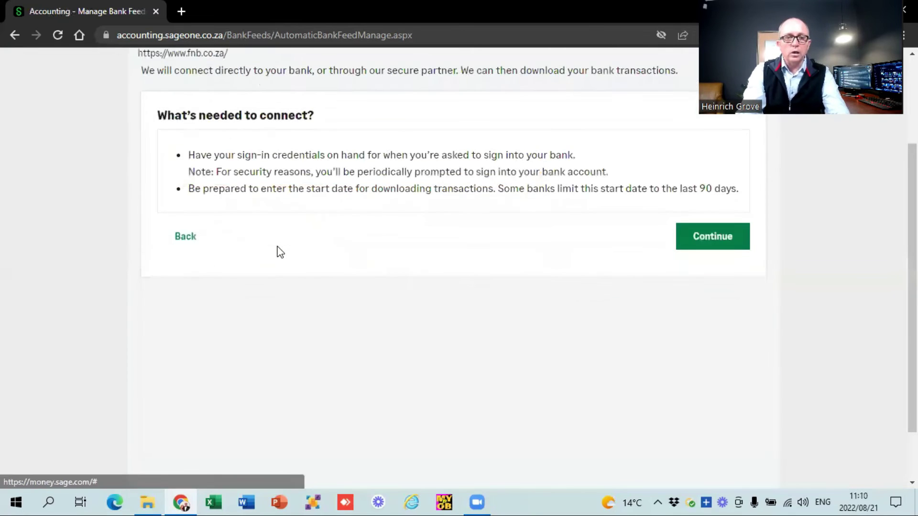
pyautogui.click(726, 237)
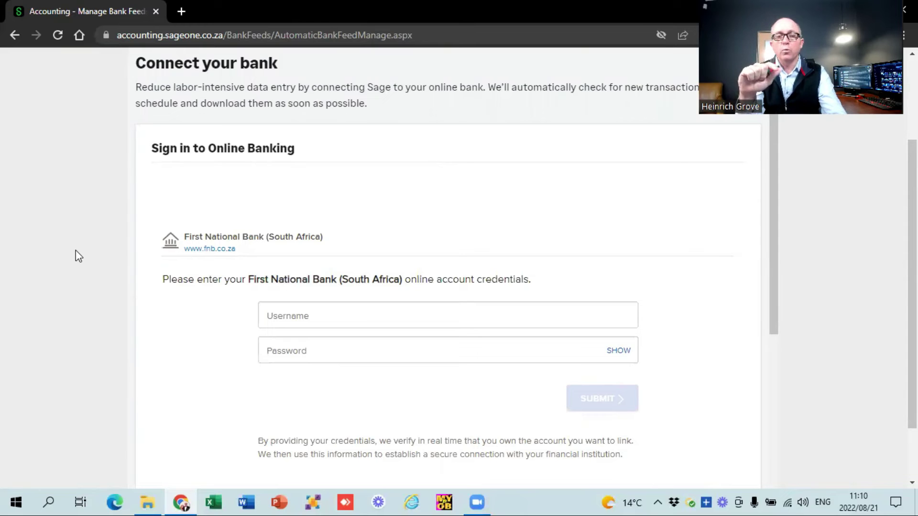
# Step: Leave the bank sign-in form without connecting and reopen Manage Bank Feeds from the banking transaction options
pyautogui.scroll(3, 76, 250)
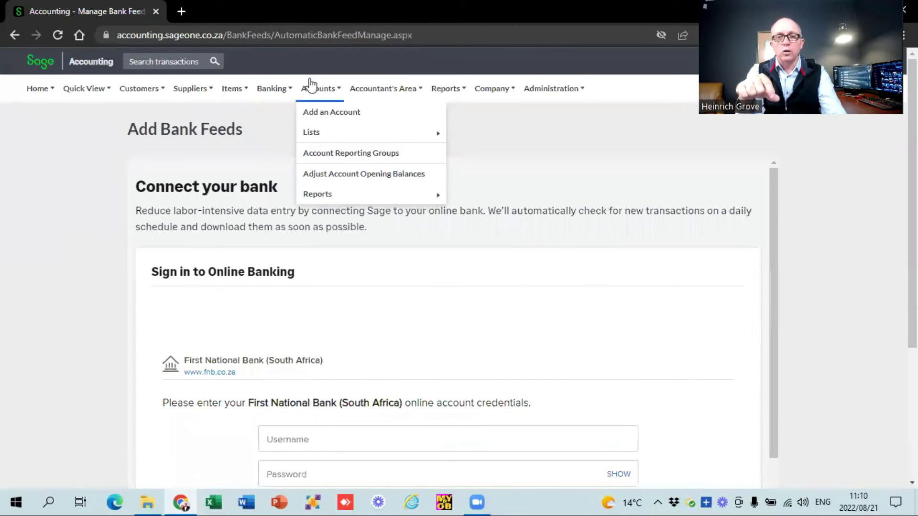
pyautogui.moveTo(268, 89)
pyautogui.moveTo(287, 154)
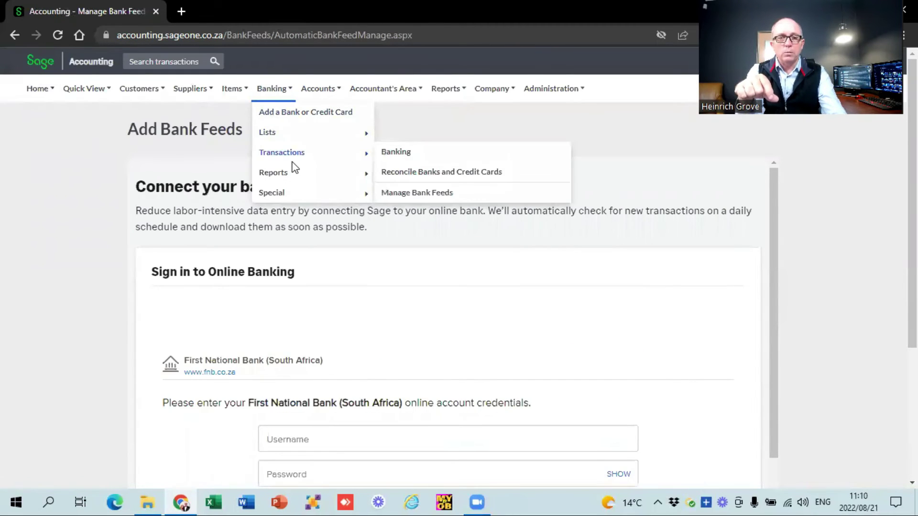
pyautogui.click(410, 192)
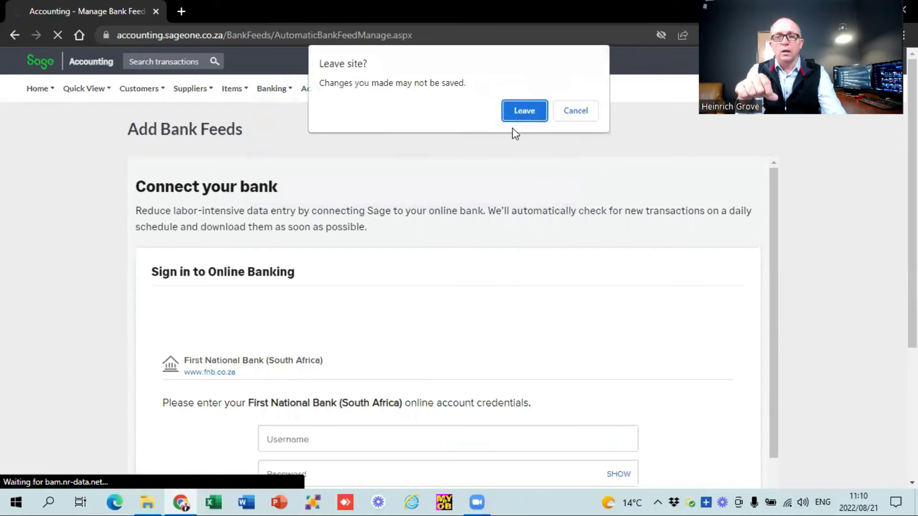
pyautogui.click(522, 109)
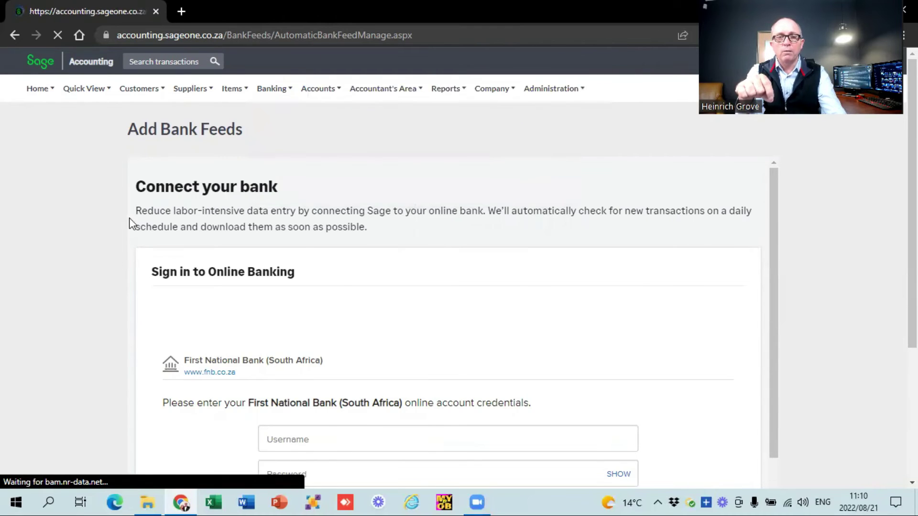